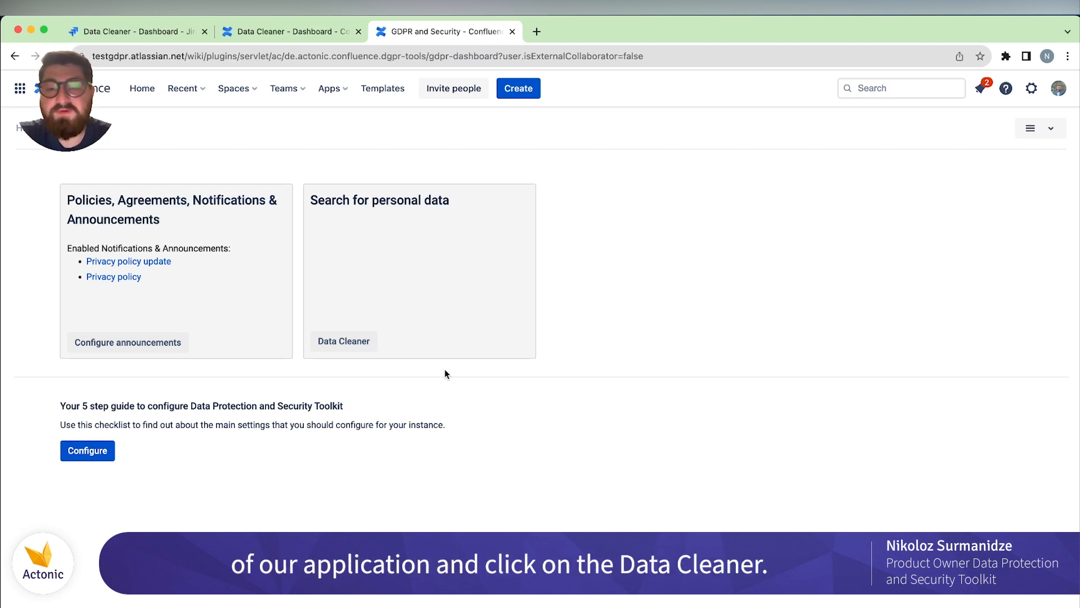
Create a custom Data Cleaner template named "Test template 444" and set its scope to all pages and blog posts
left_click(345, 348)
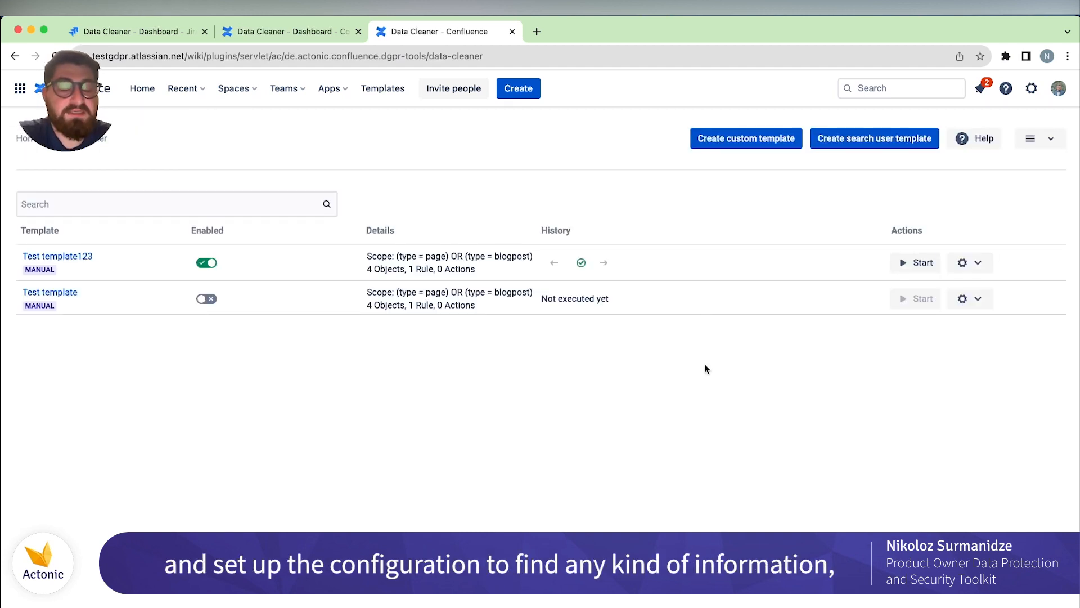
left_click(736, 145)
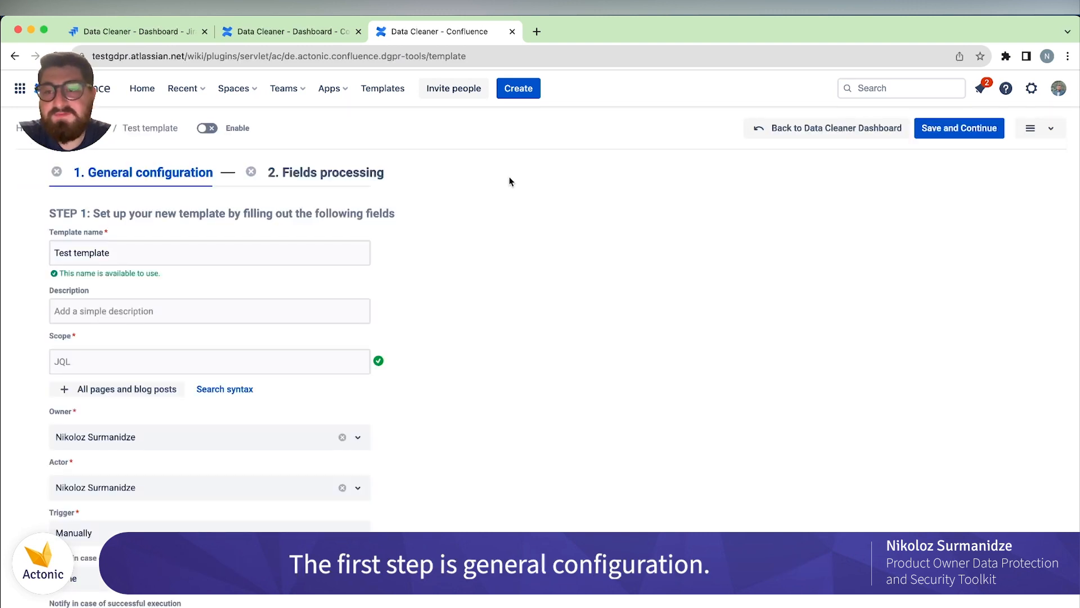
left_click(256, 254)
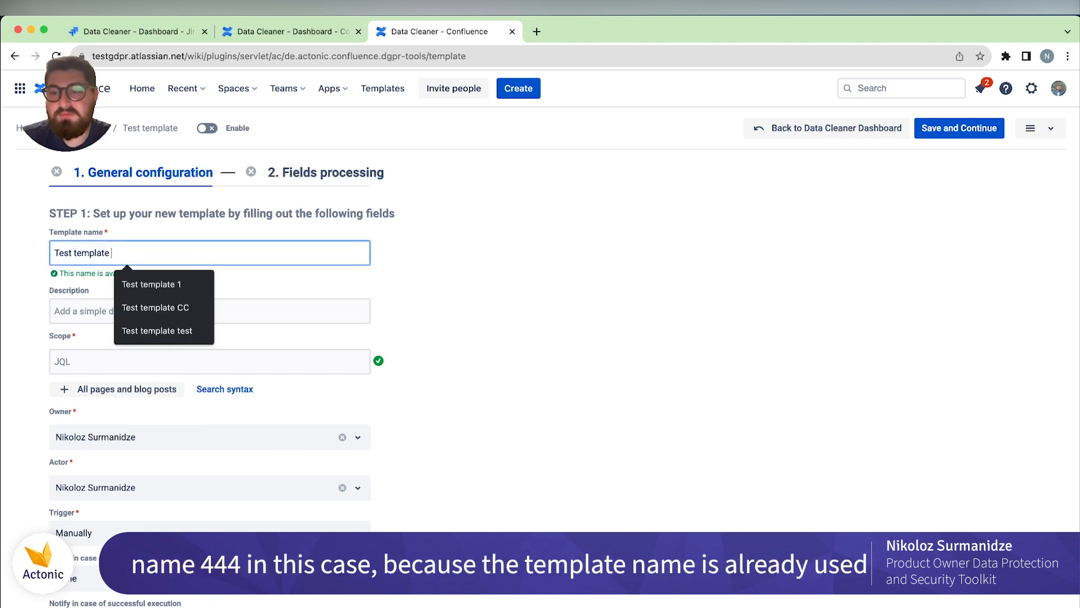
type("444")
left_click(502, 275)
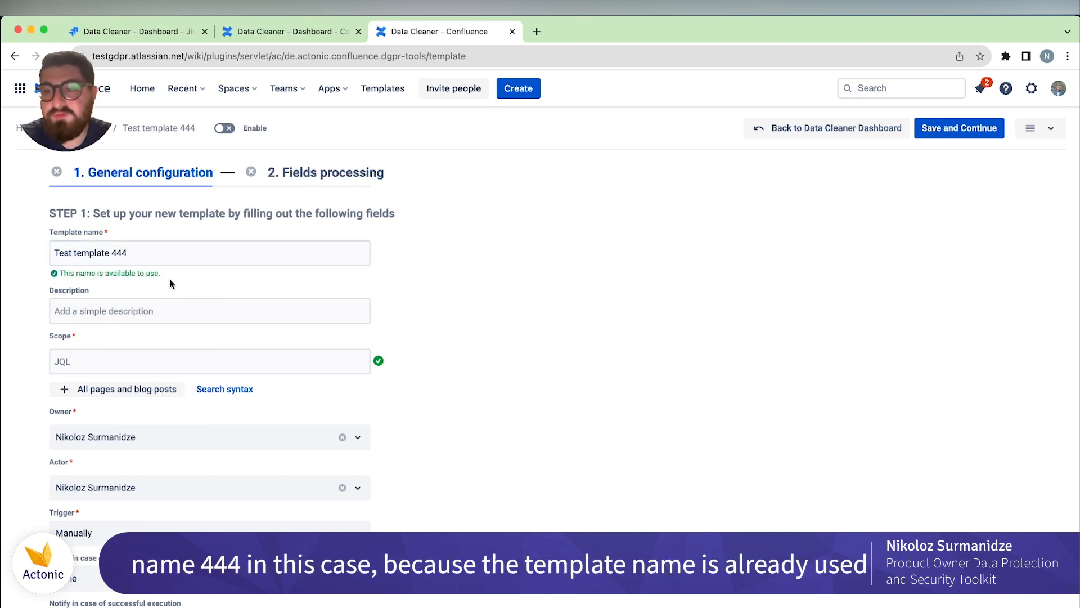
scroll(328, 320, "down", 1)
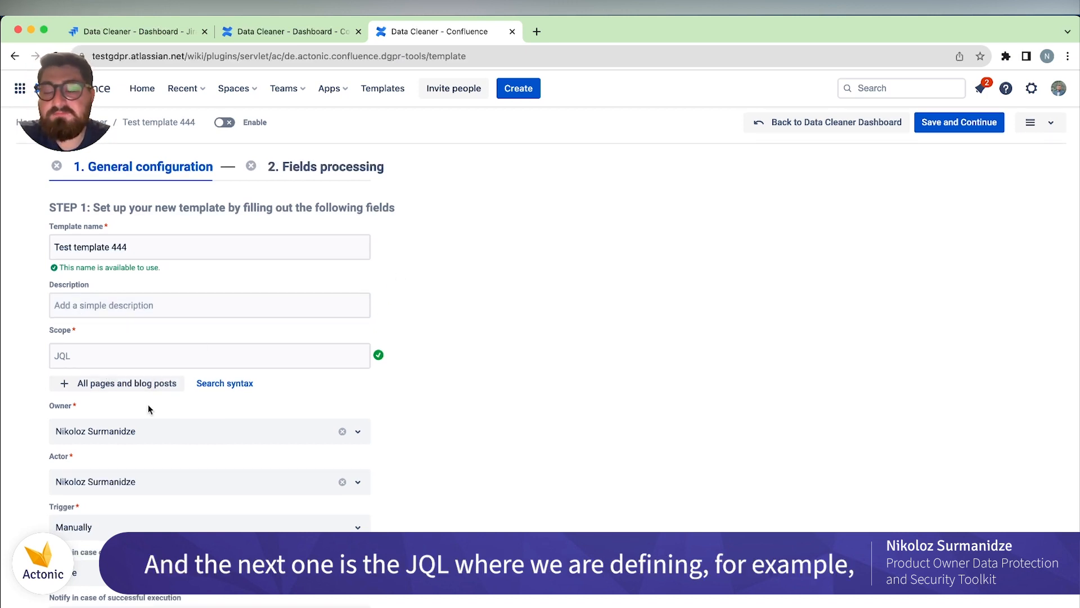
left_click(140, 384)
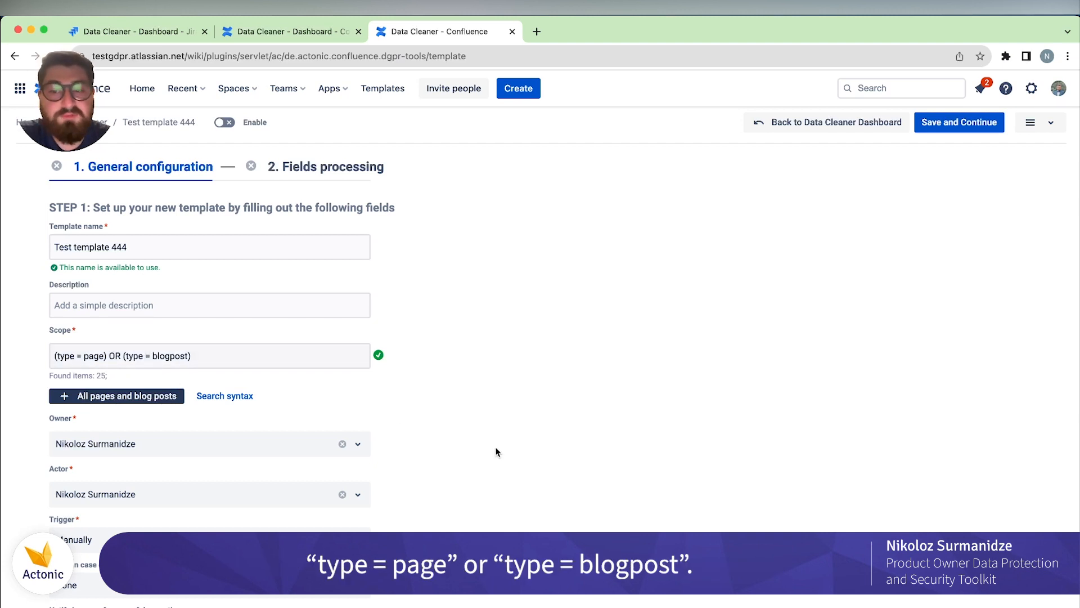
Set the template's trigger to content events, covering page/blogpost created and updated and comment created and updated
scroll(495, 452, "down", 1)
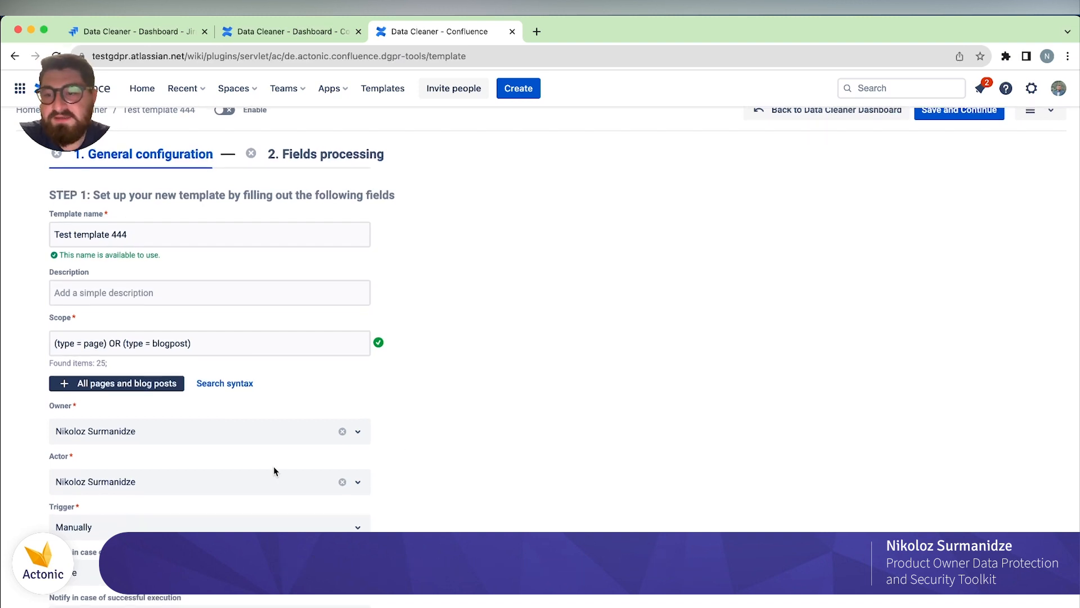
left_click(77, 526)
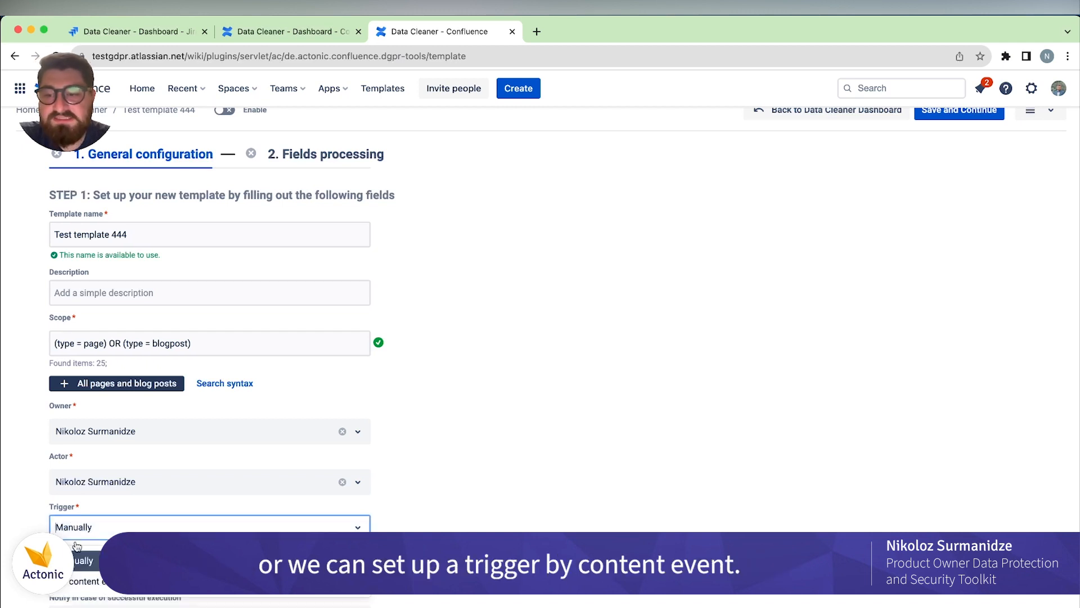
left_click(85, 580)
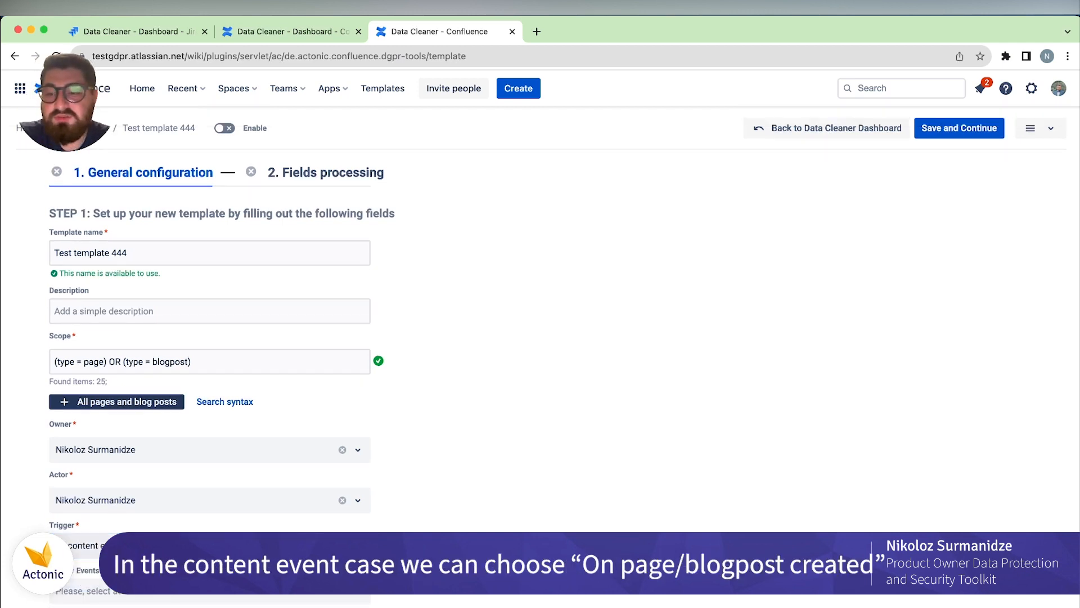
left_click(130, 590)
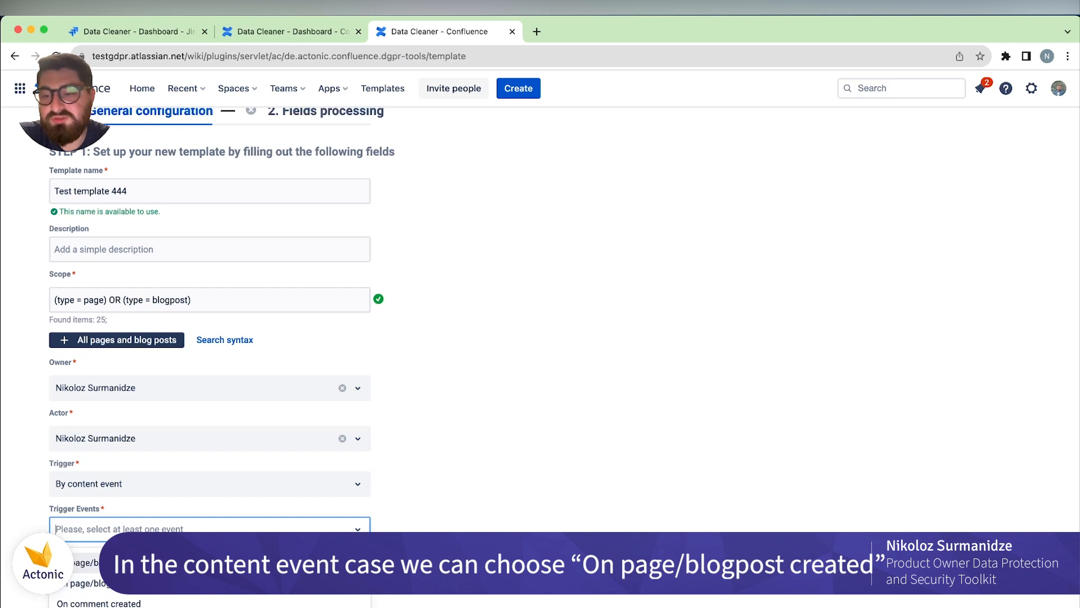
left_click(225, 563)
left_click(227, 597)
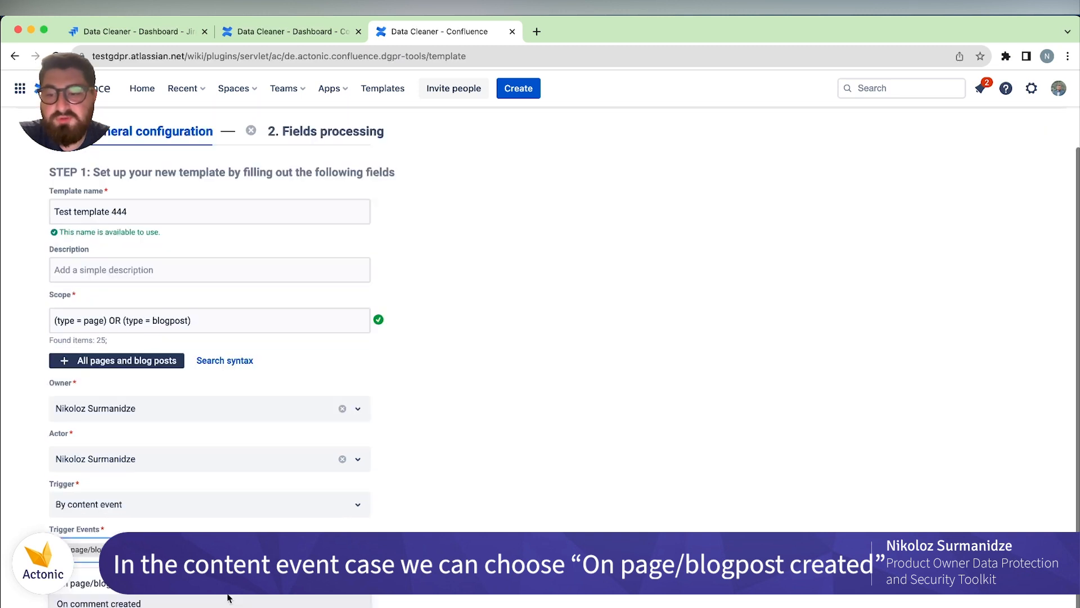
left_click(221, 602)
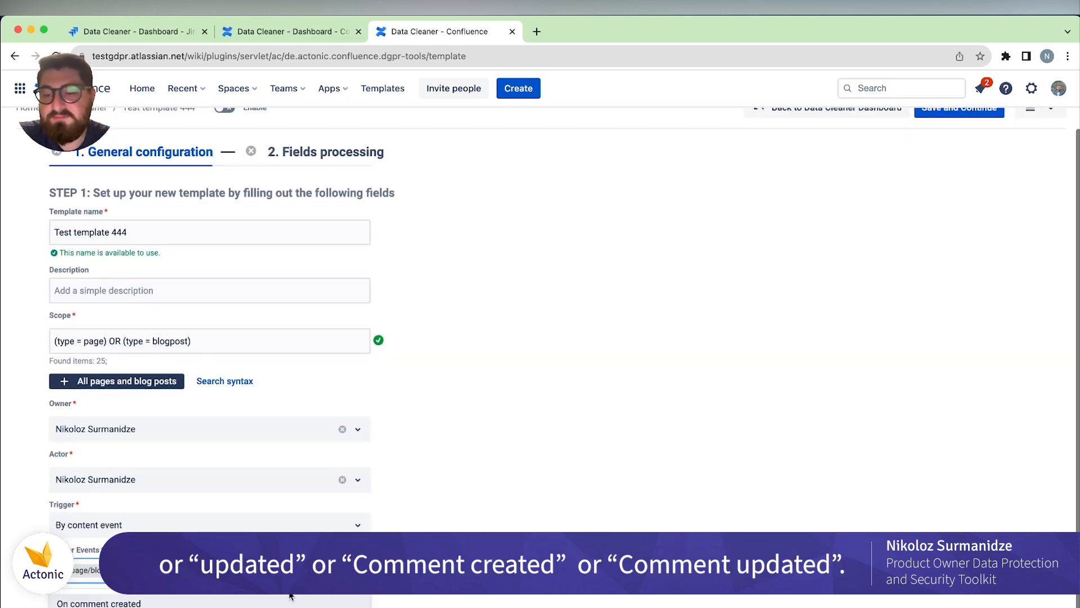
left_click(300, 603)
left_click(300, 605)
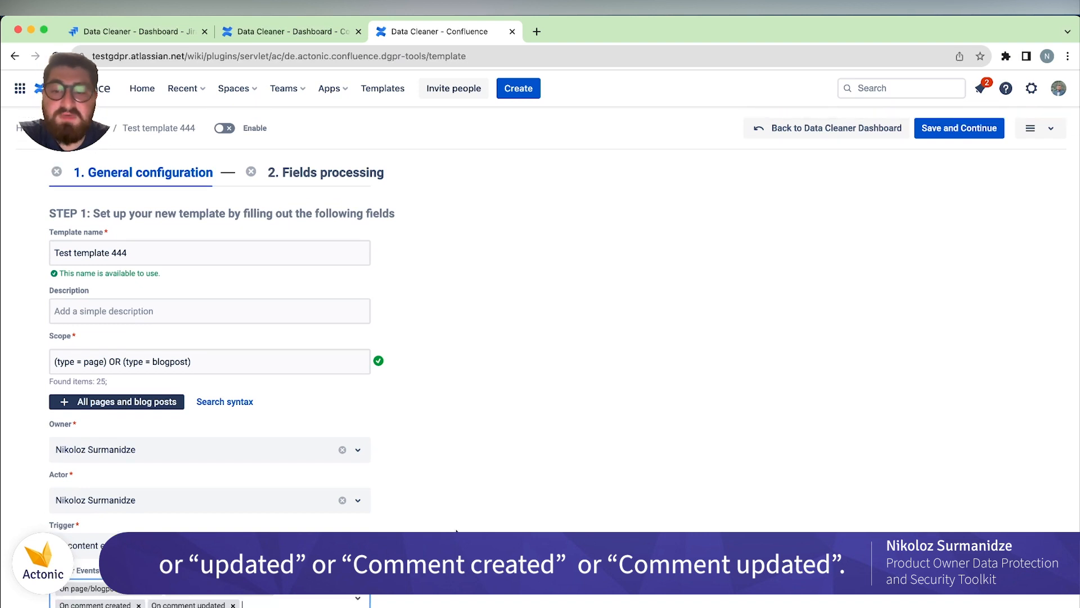
left_click(456, 531)
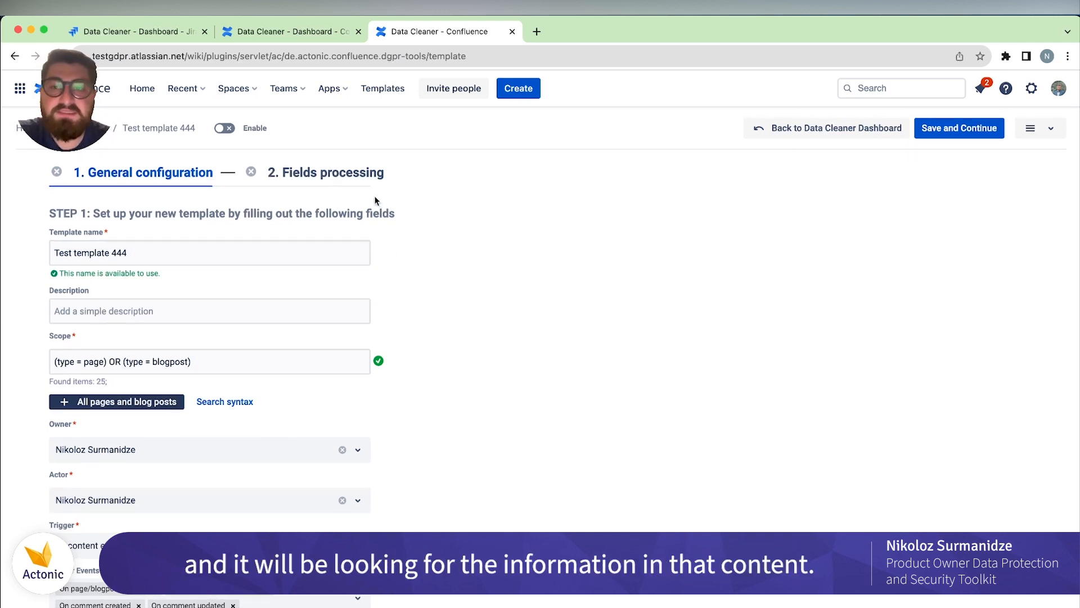
In the template's fields processing, choose Title, Body, Comment and Attachment Name as the fields, using rendered fields
left_click(325, 180)
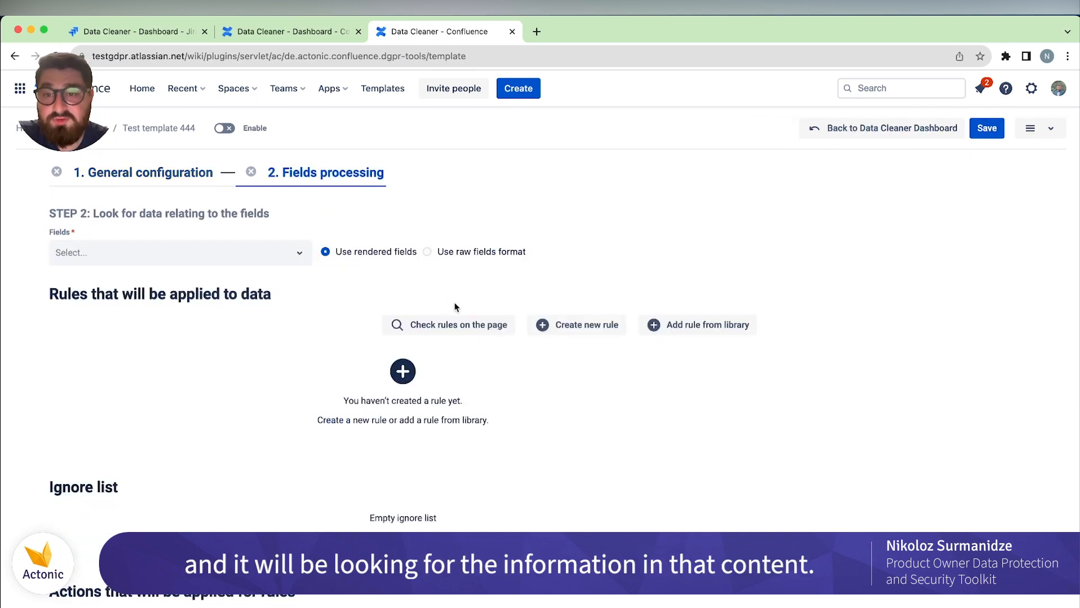
left_click(314, 176)
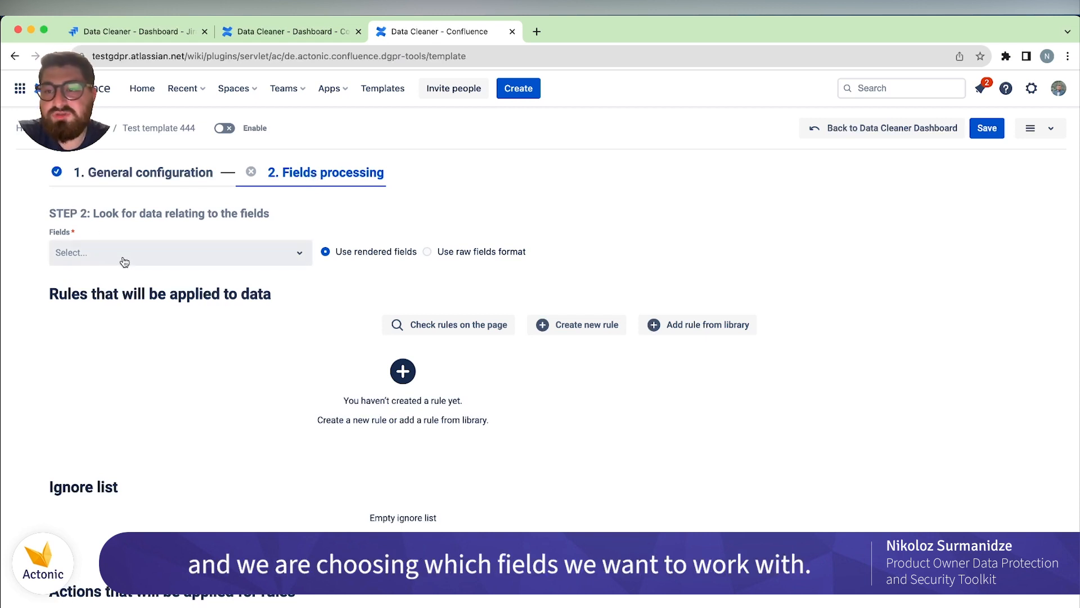
left_click(180, 268)
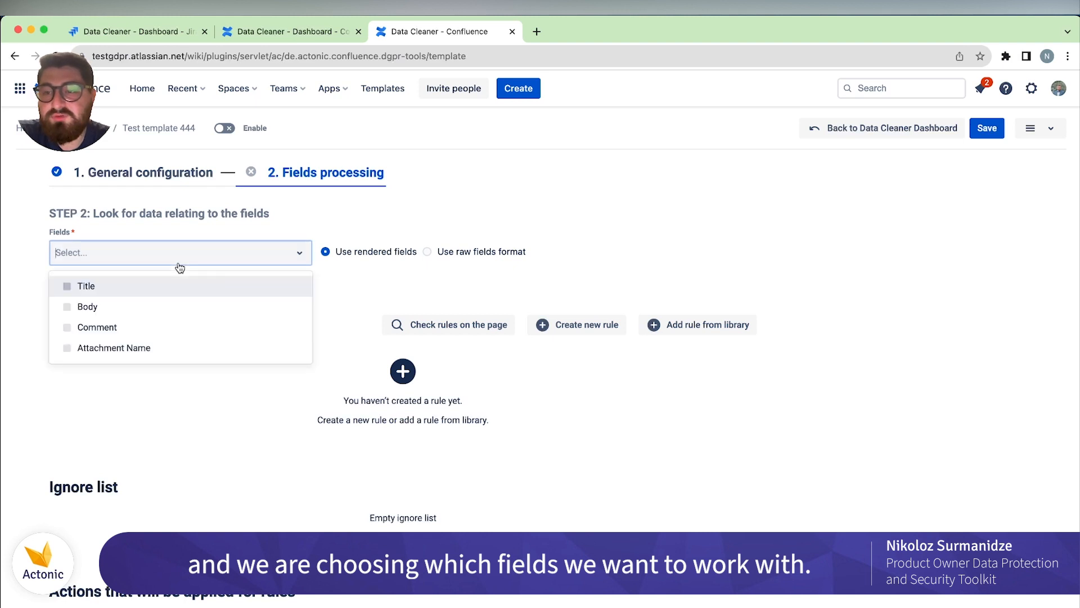
left_click(143, 289)
left_click(142, 306)
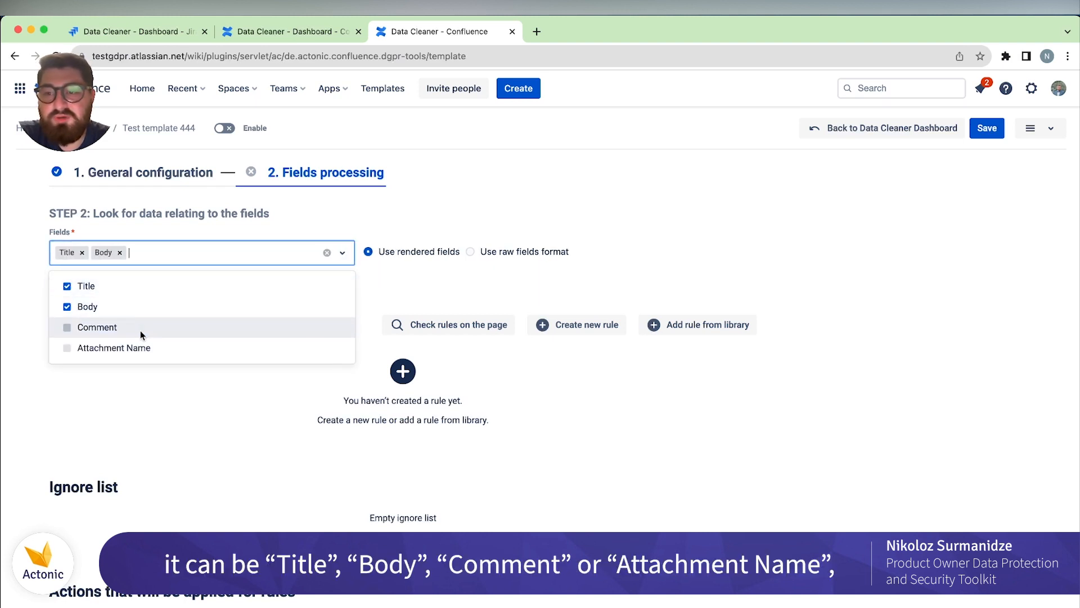
left_click(140, 327)
left_click(140, 347)
left_click(582, 268)
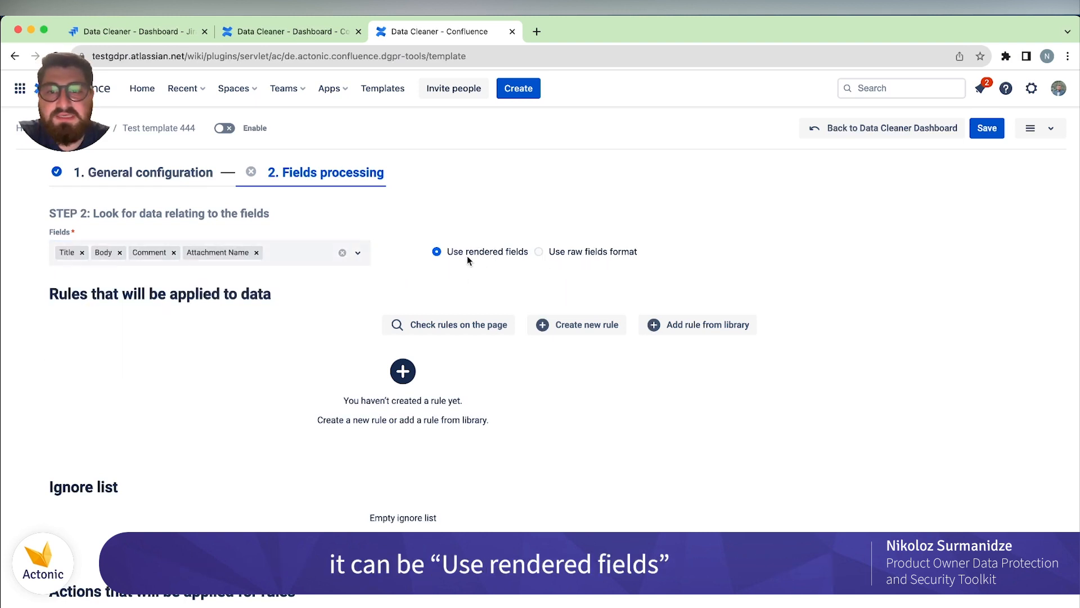
left_click(565, 254)
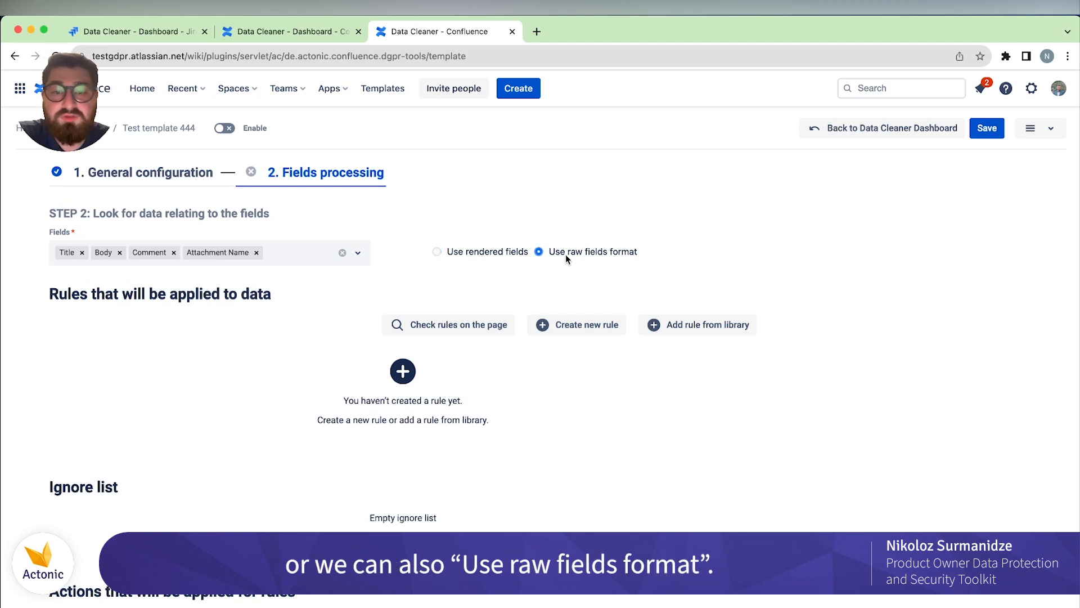
left_click(456, 256)
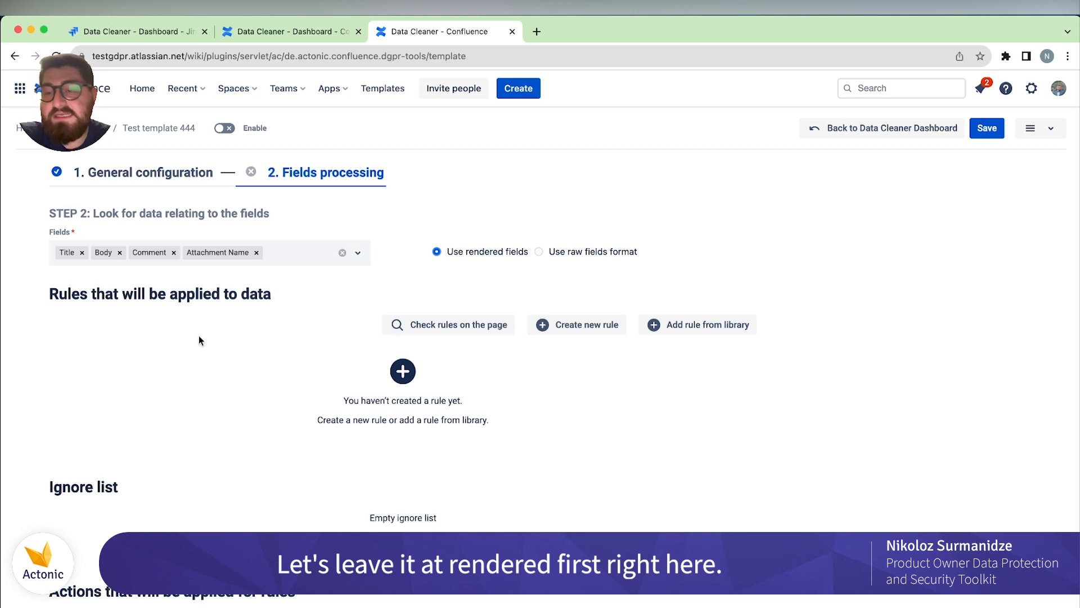
Add the built-in library rules for Internet Protocol version 4 (IPv4), International Bank Account Number (IBAN) and British NHS Number
scroll(151, 288, "down", 1)
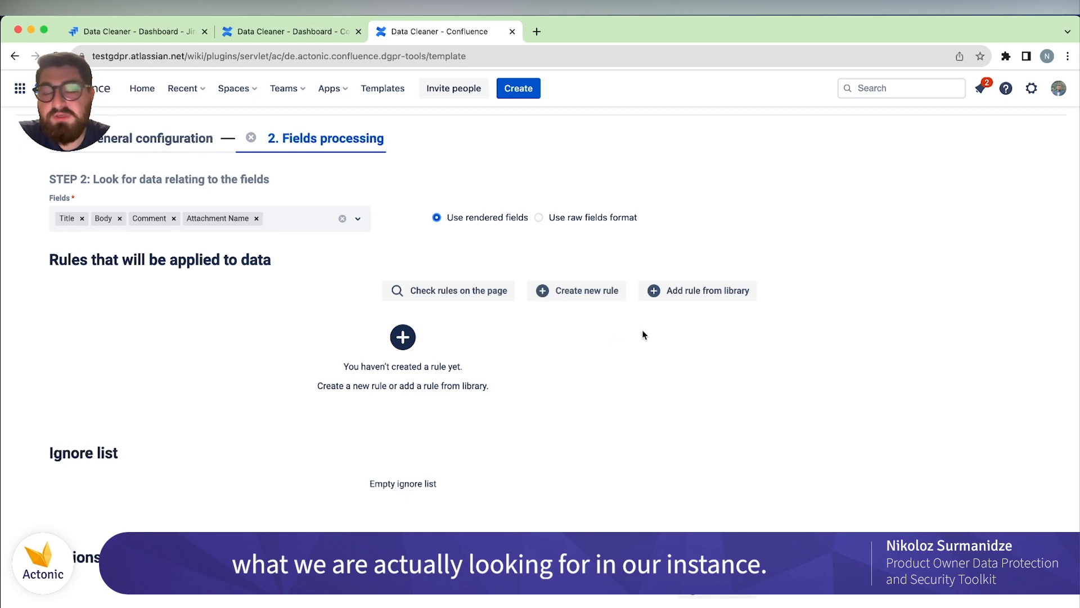
left_click(684, 304)
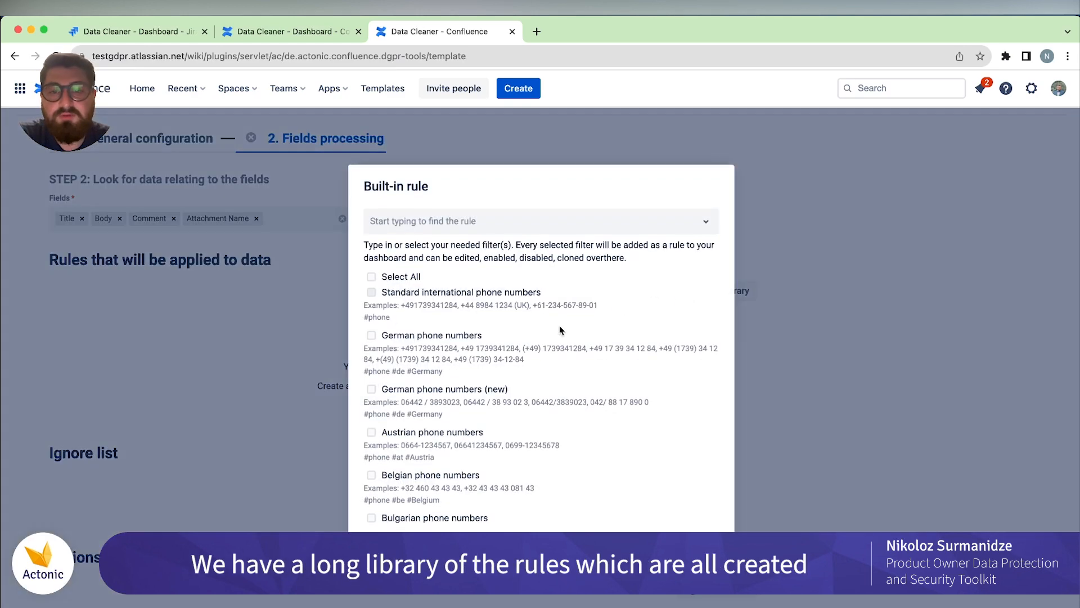
scroll(559, 325, "down", 4)
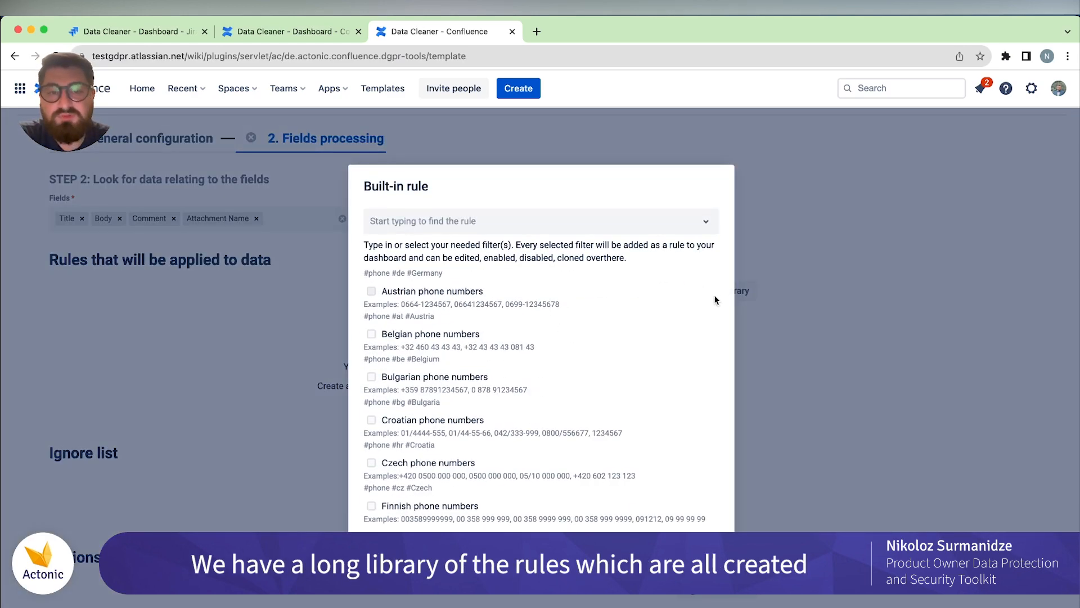
scroll(680, 349, "down", 10)
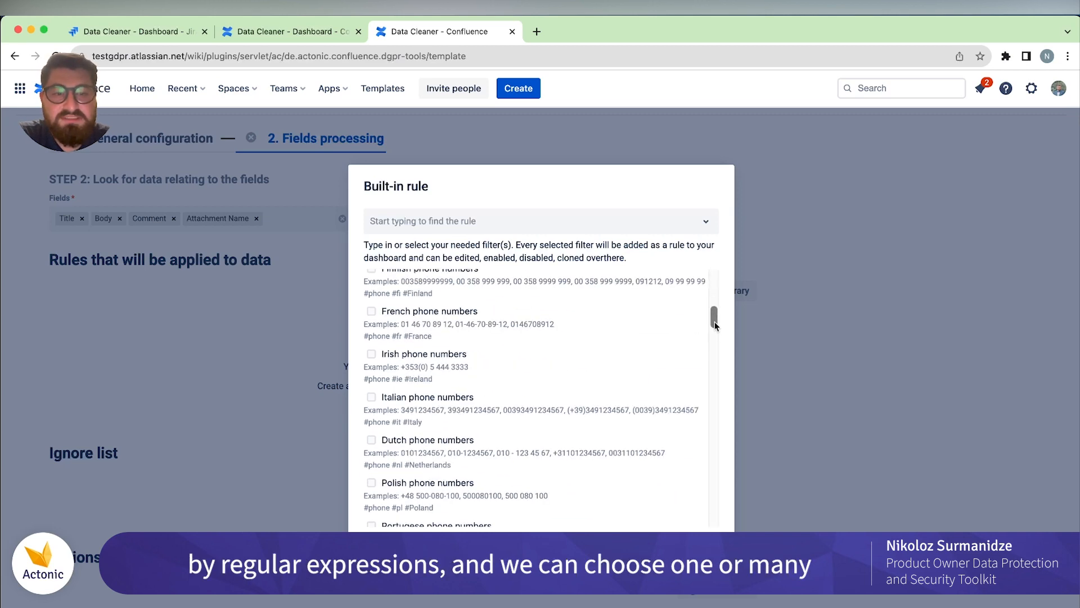
left_click_drag(716, 385, 728, 523)
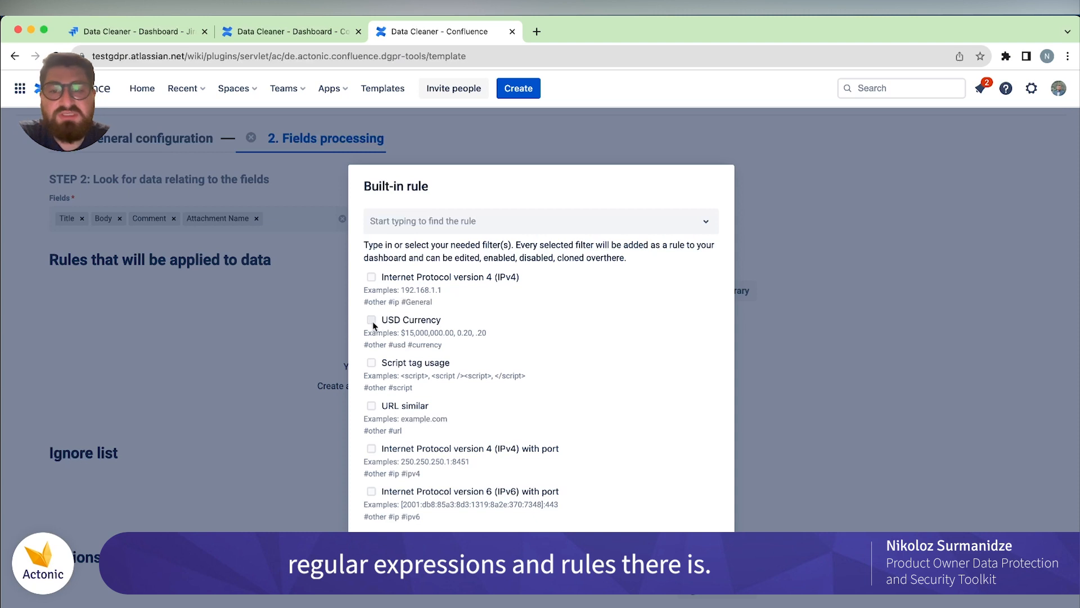
scroll(374, 326, "up", 2)
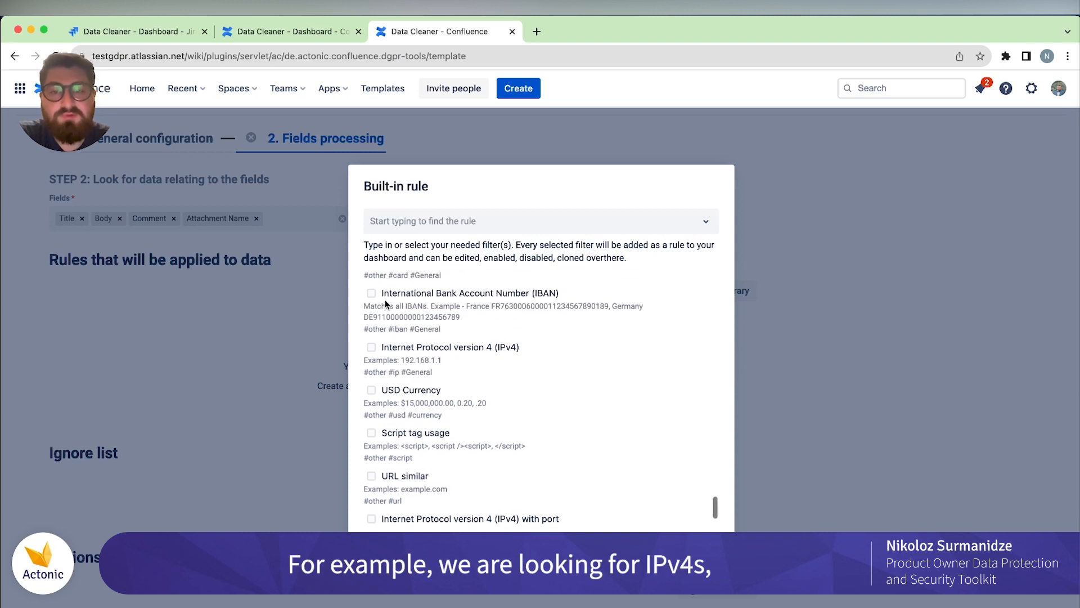
left_click(372, 352)
scroll(374, 350, "up", 2)
left_click(371, 374)
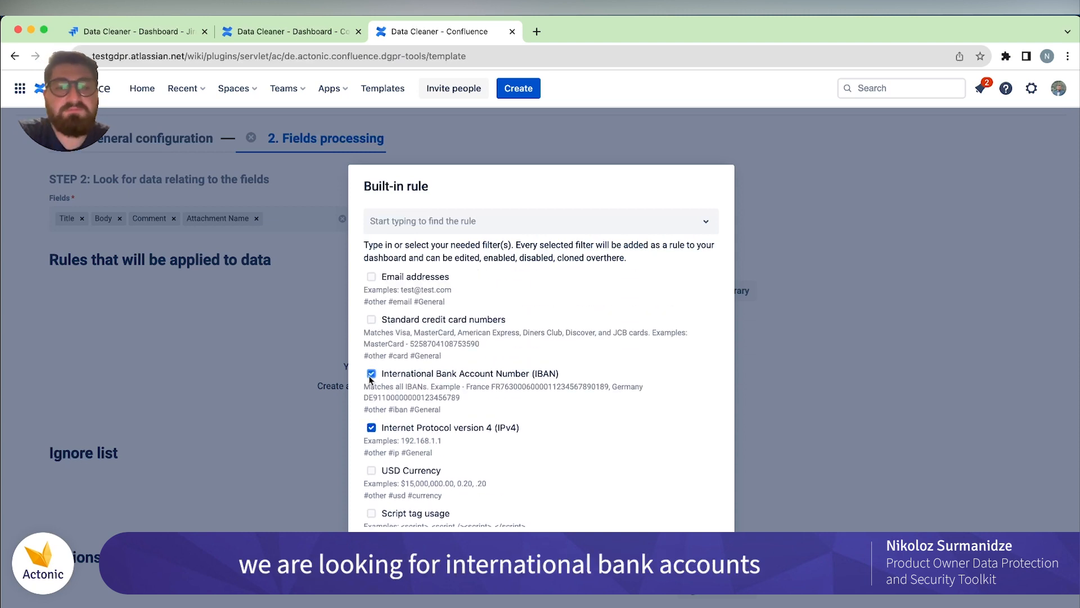
scroll(373, 378, "up", 6)
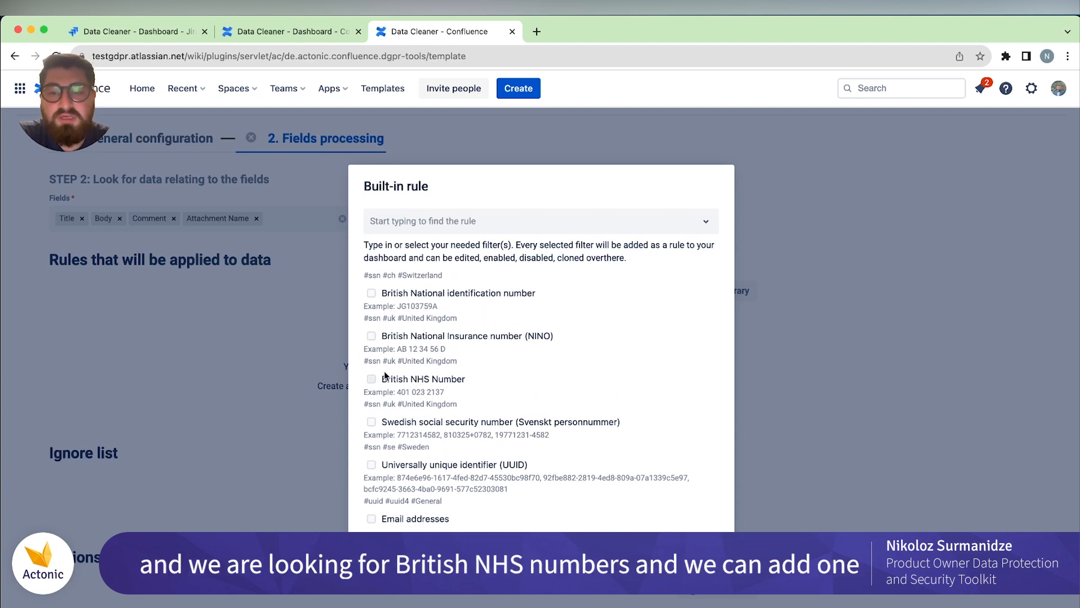
left_click(372, 378)
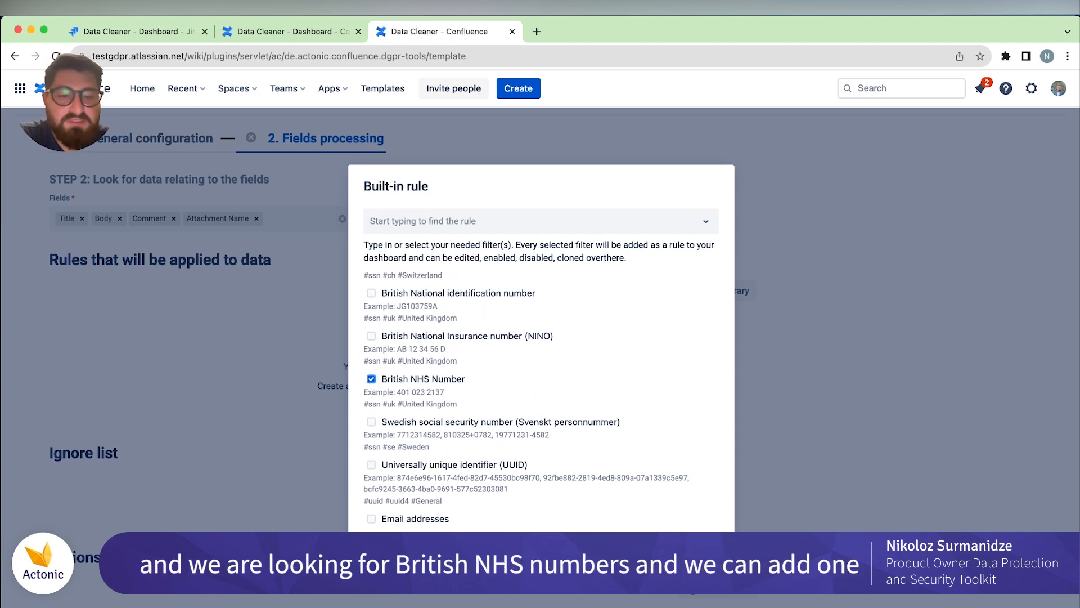
left_click(675, 563)
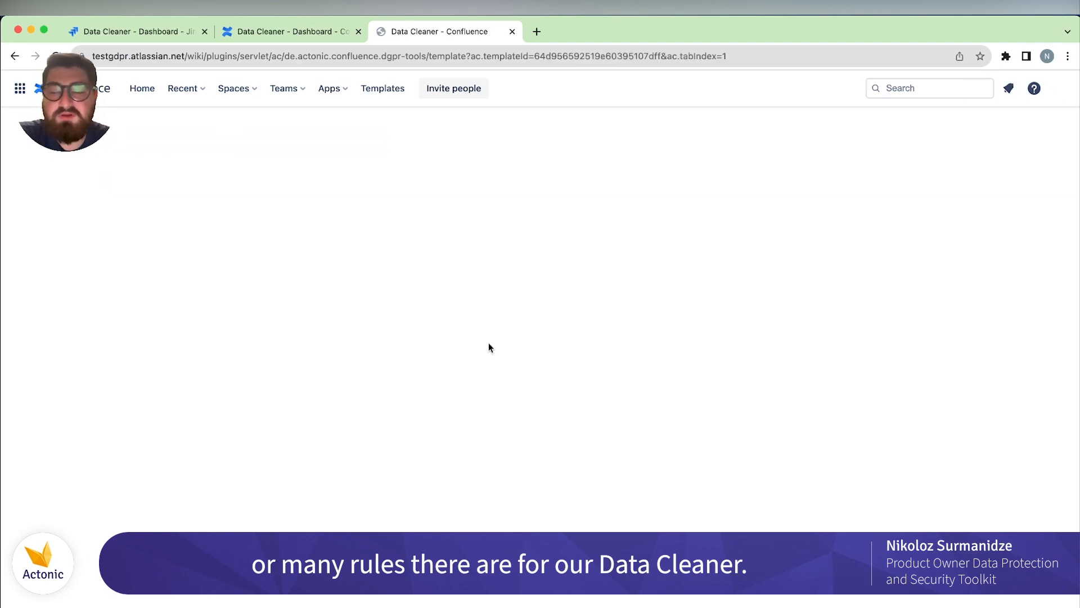
Start a new custom rule named "test" with Plain text as the search type
scroll(375, 386, "down", 5)
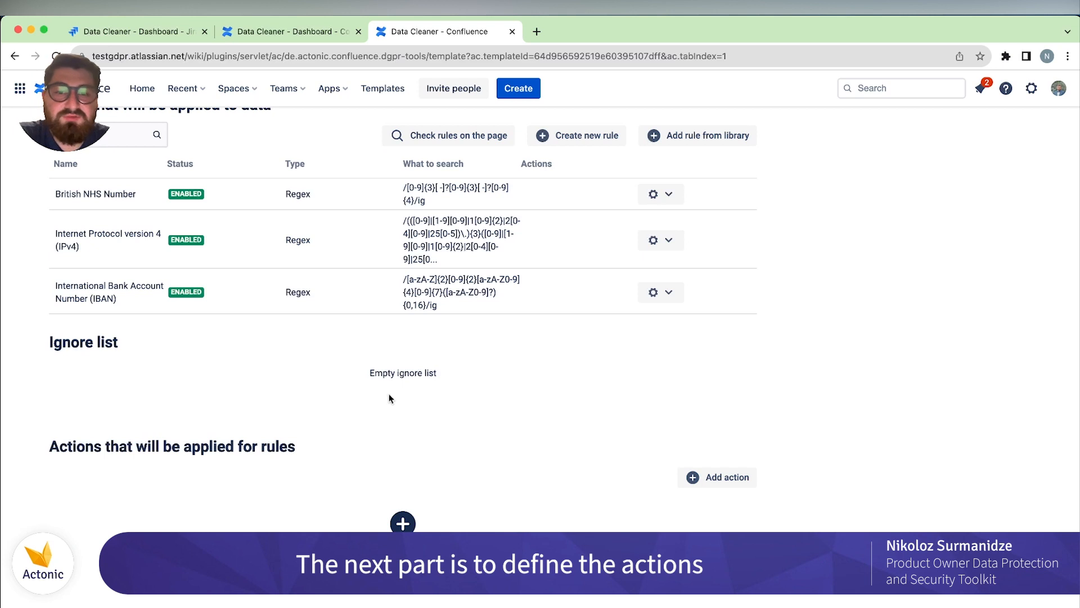
scroll(584, 455, "up", 2)
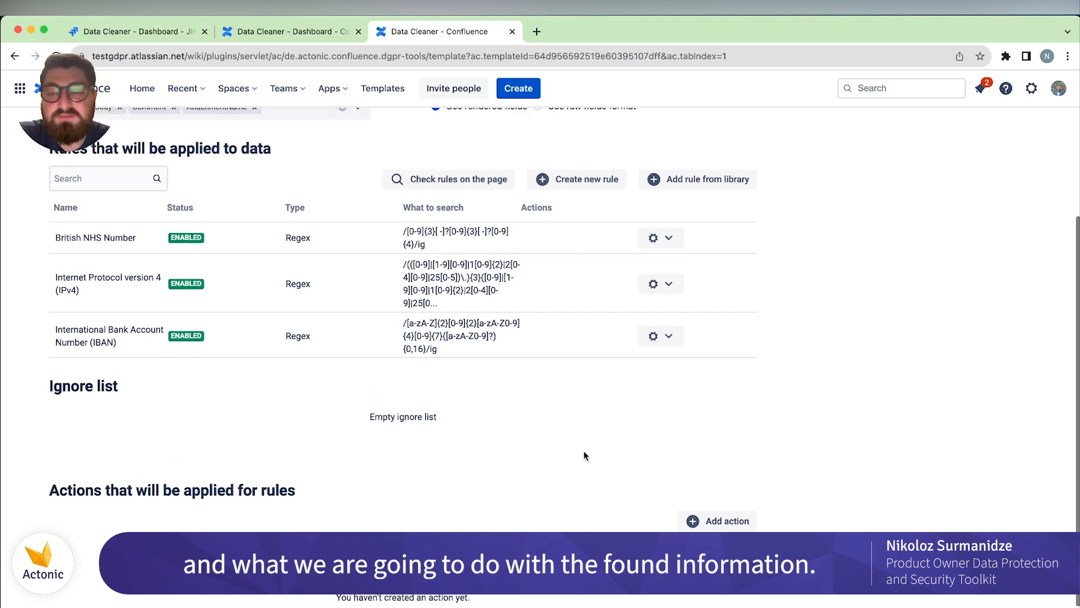
scroll(584, 455, "up", 2)
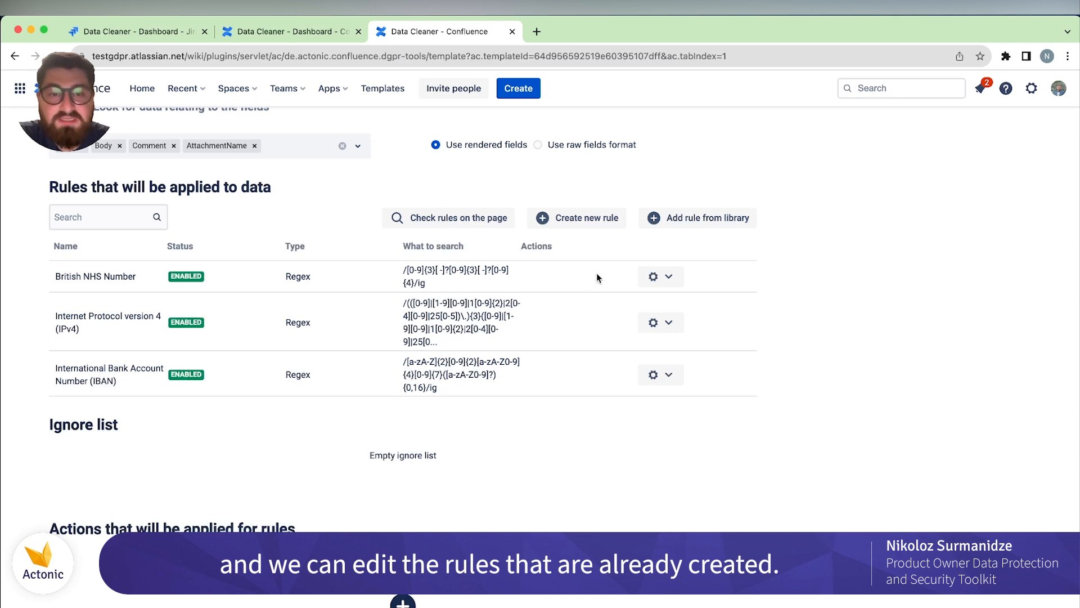
left_click(572, 220)
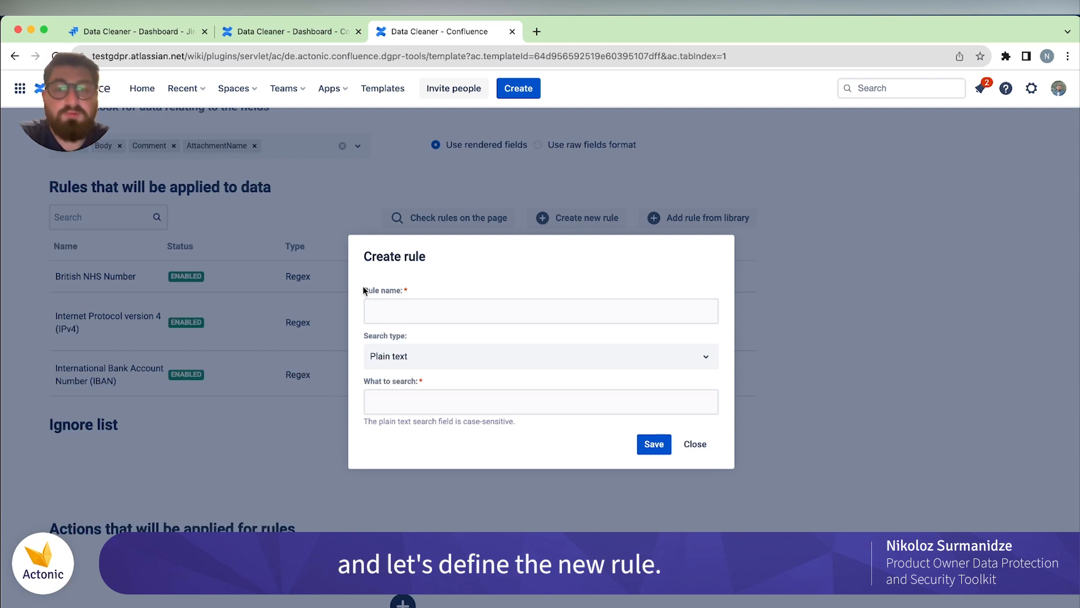
left_click(378, 309)
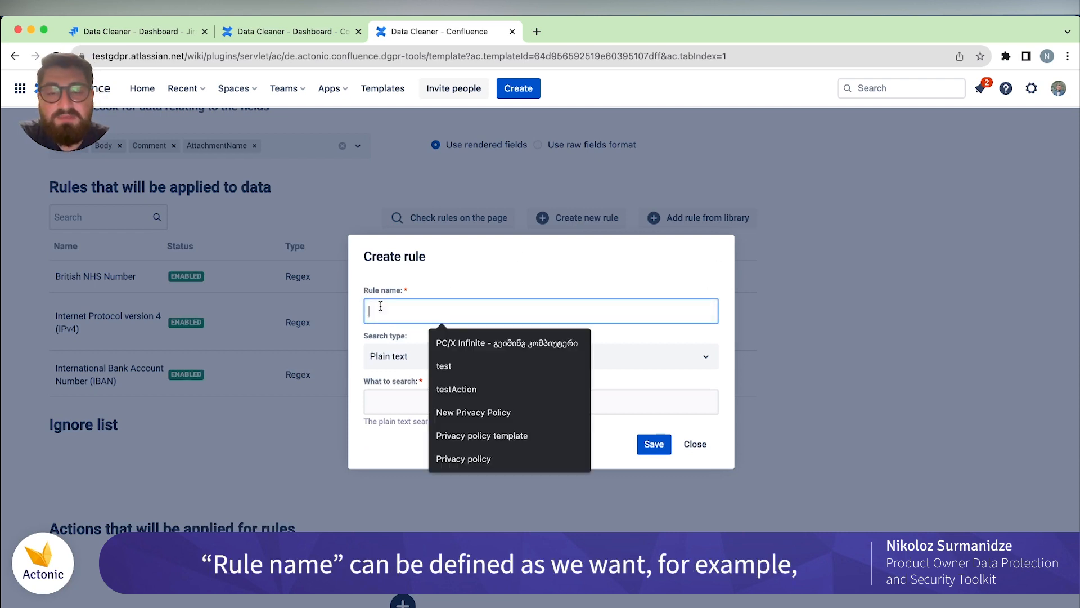
left_click(484, 376)
left_click(427, 332)
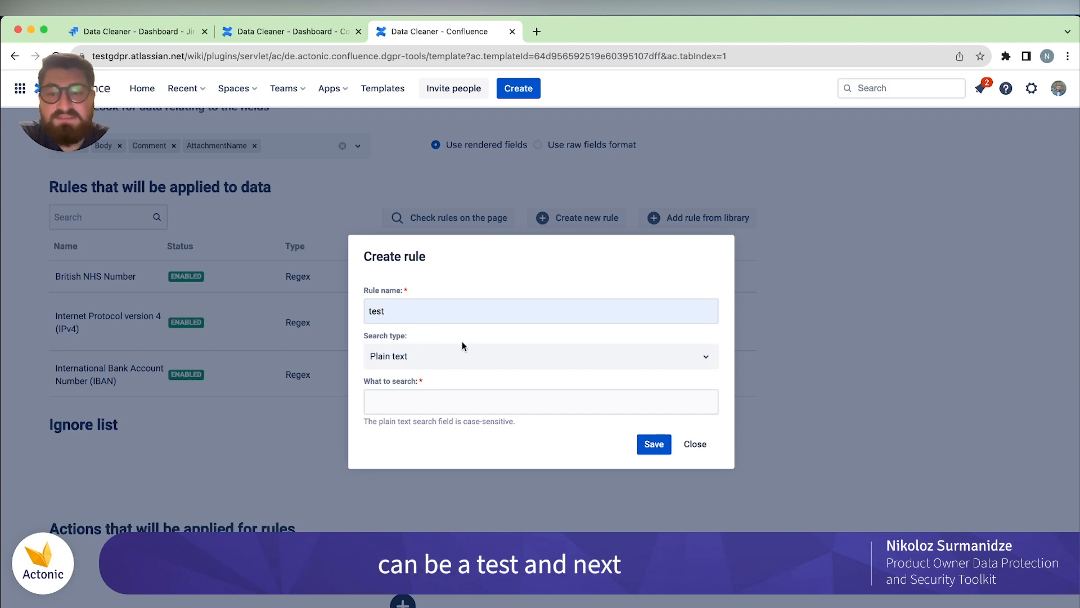
left_click(413, 363)
left_click(413, 363)
left_click(406, 382)
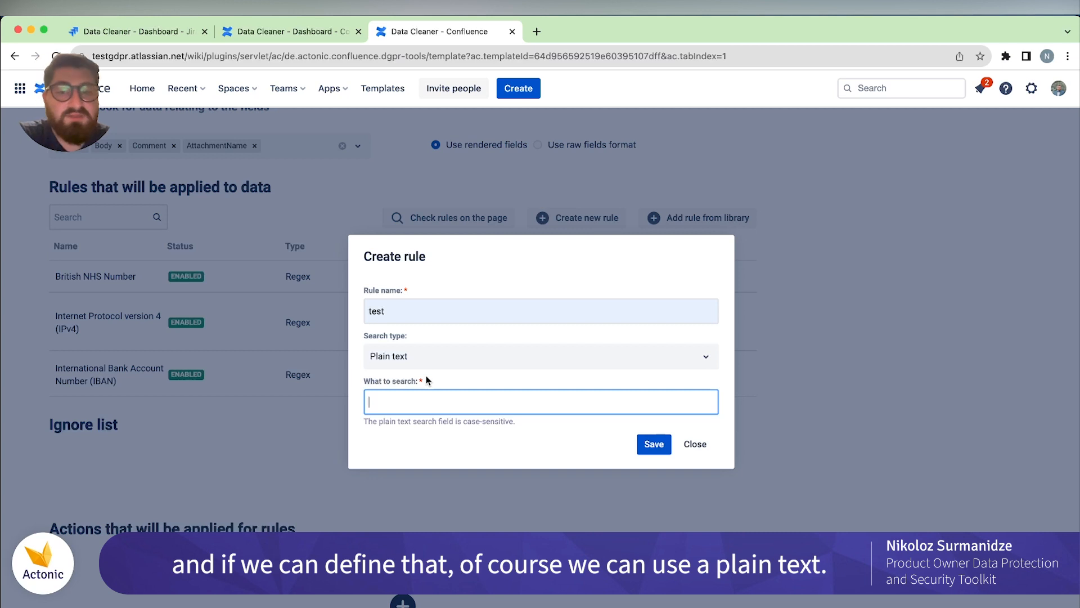
Try the Regex and User search types for the new rule, and close it without saving
left_click(417, 363)
left_click(406, 408)
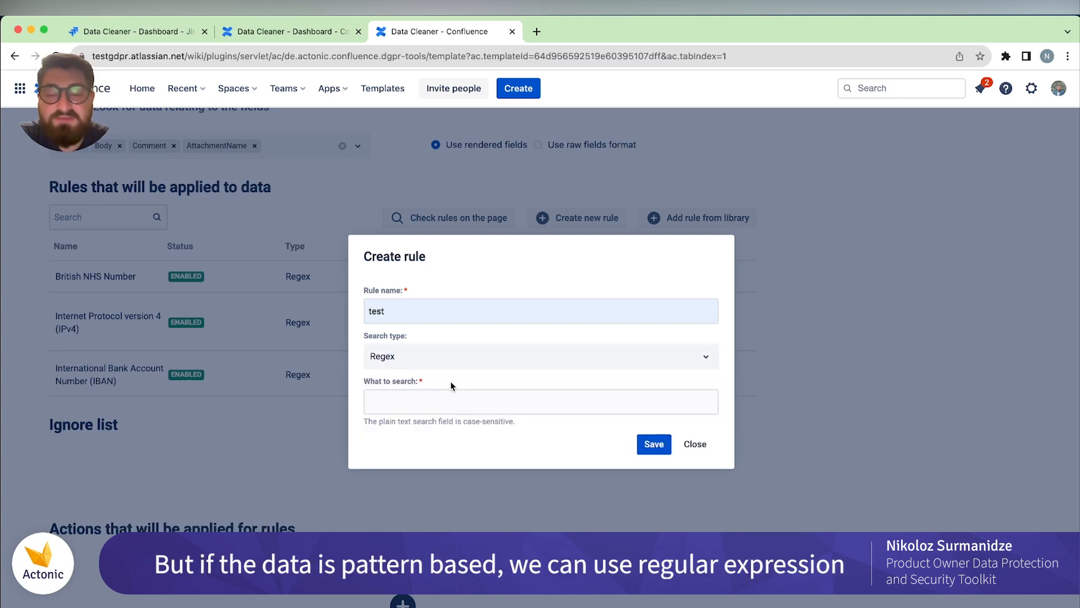
left_click(404, 369)
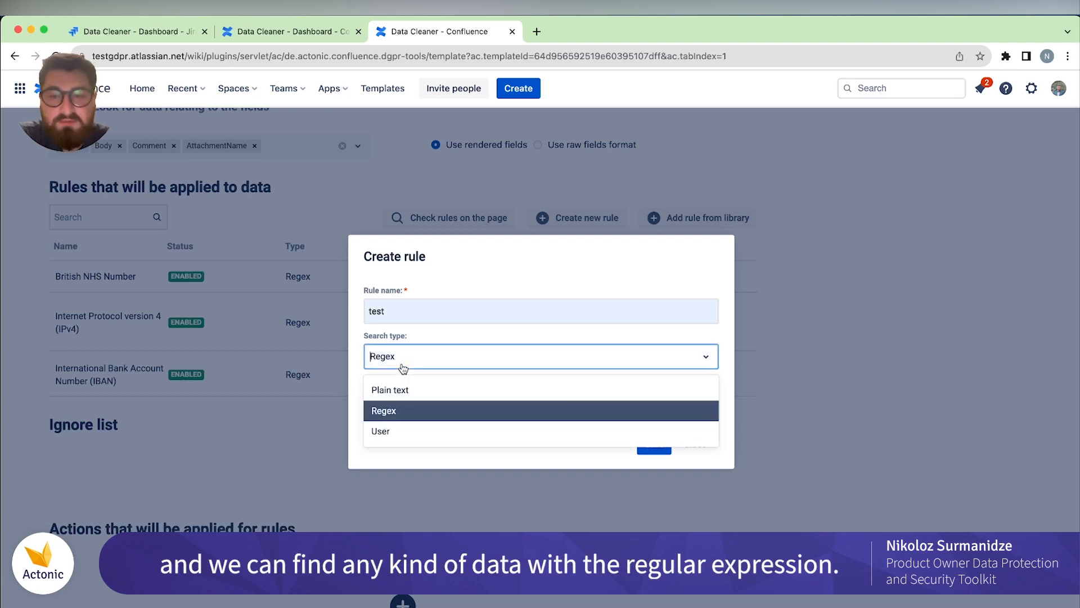
left_click(396, 434)
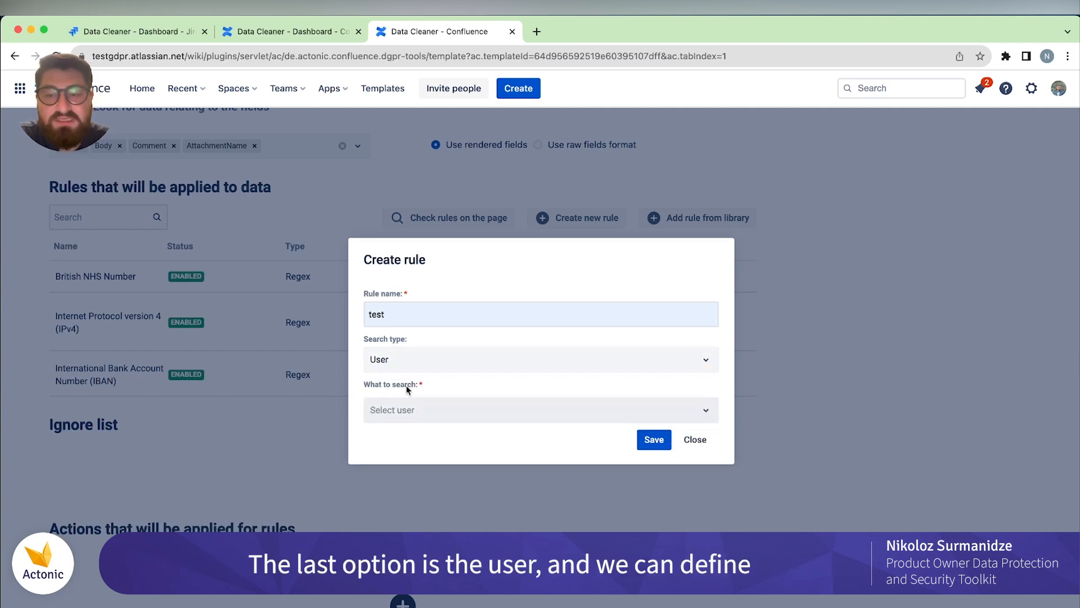
left_click(442, 407)
left_click(454, 391)
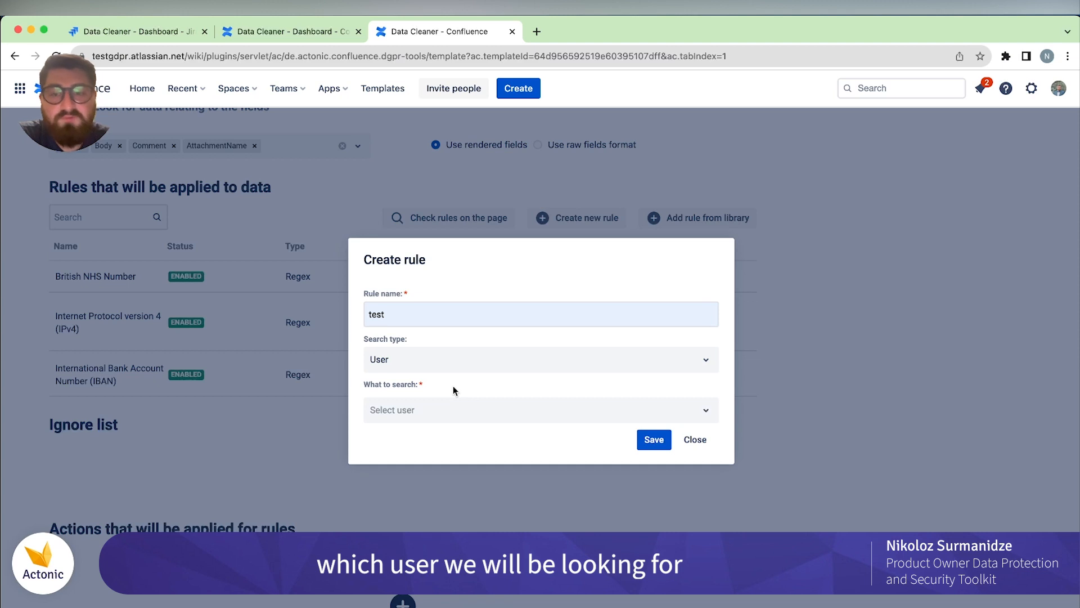
left_click(697, 440)
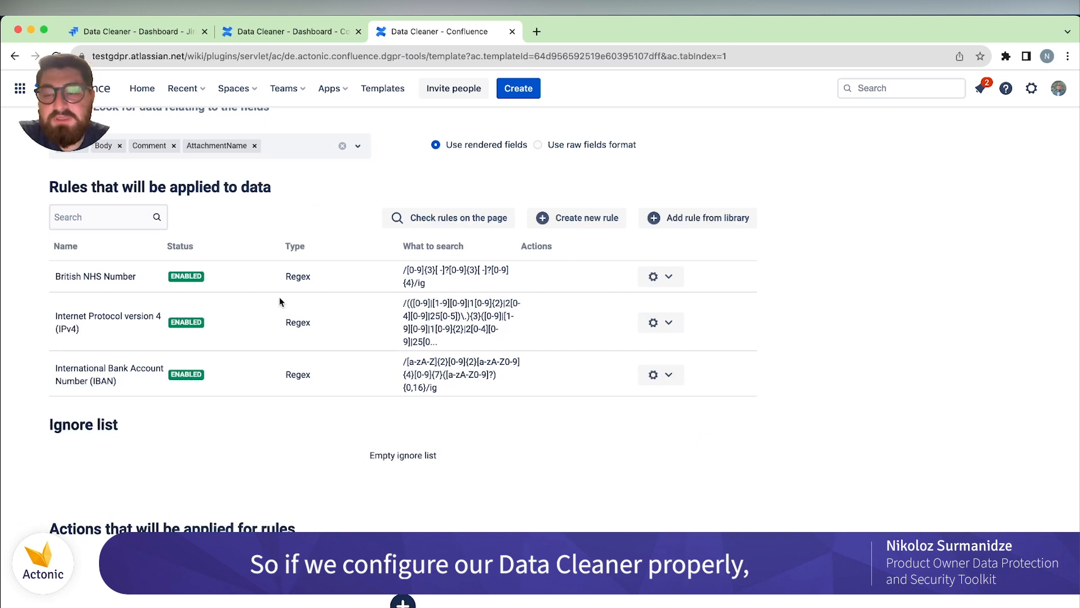
Start a new action for the template's rules and name it "test"
scroll(279, 301, "up", 1)
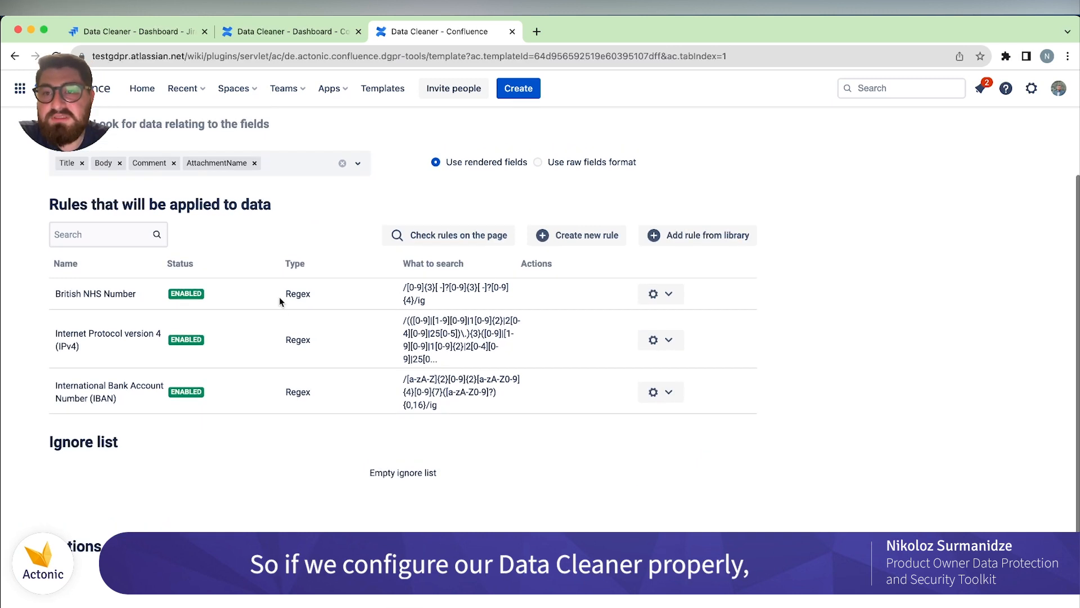
scroll(385, 353, "down", 2)
scroll(385, 353, "up", 1)
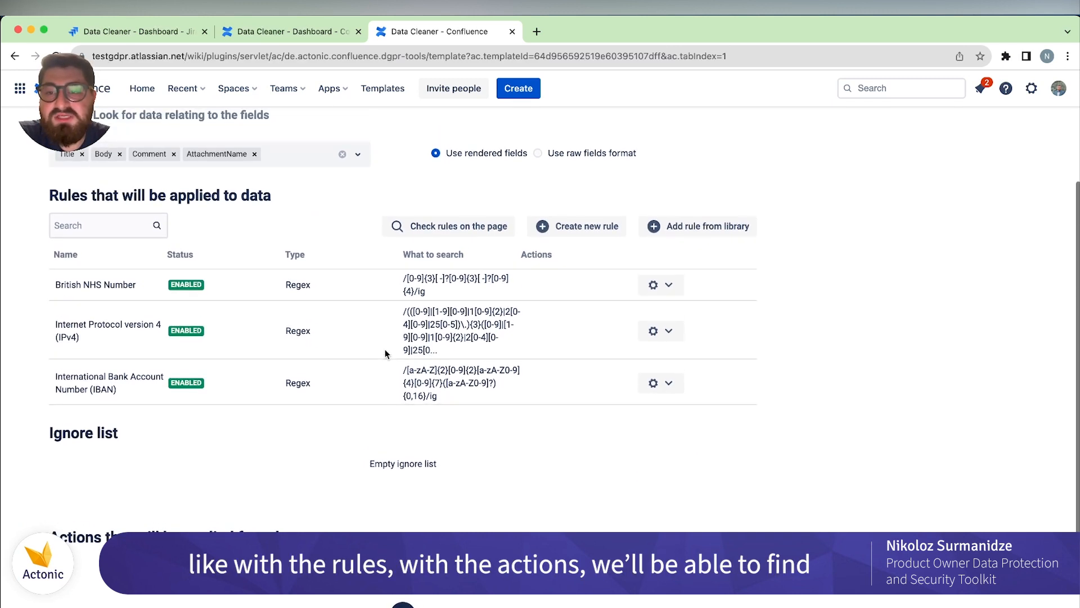
scroll(385, 353, "down", 3)
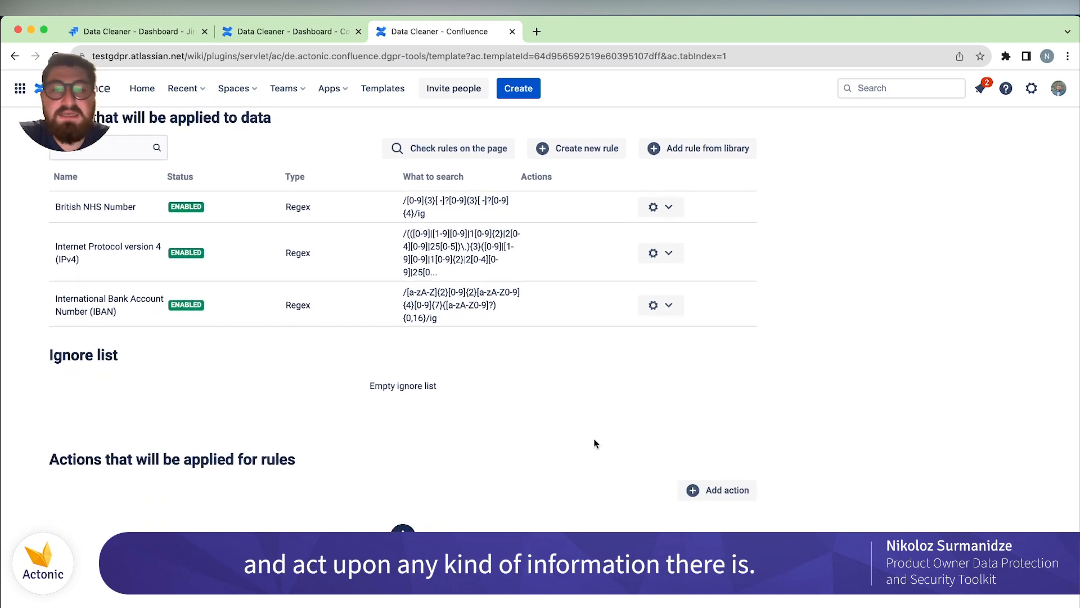
scroll(595, 444, "down", 1)
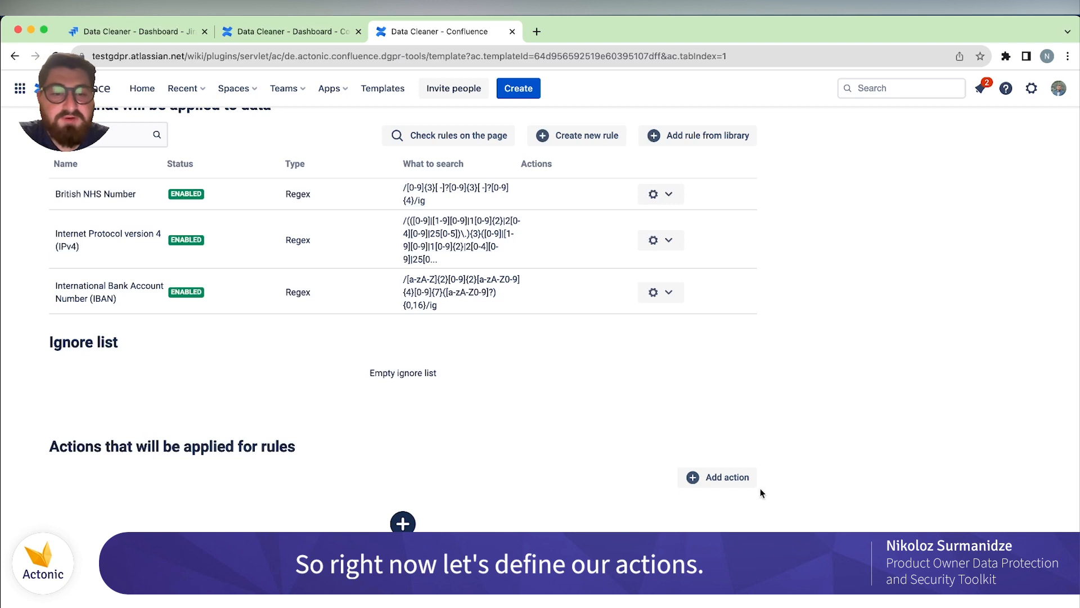
left_click(712, 478)
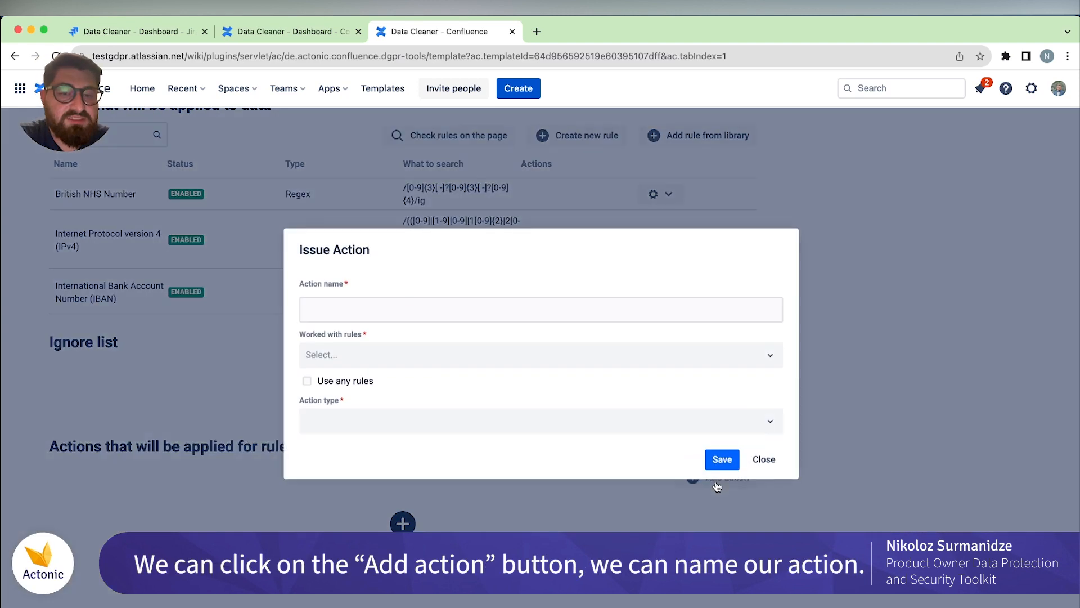
left_click(370, 303)
type("test")
left_click(407, 266)
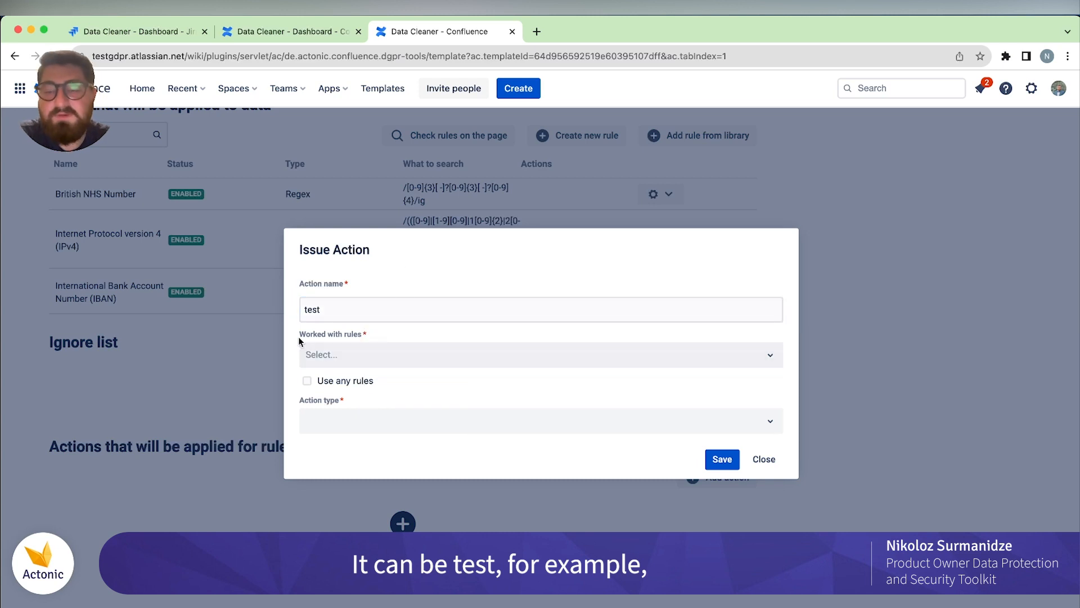
Make the action work with any rules, leaving no individual rule selected
left_click(387, 364)
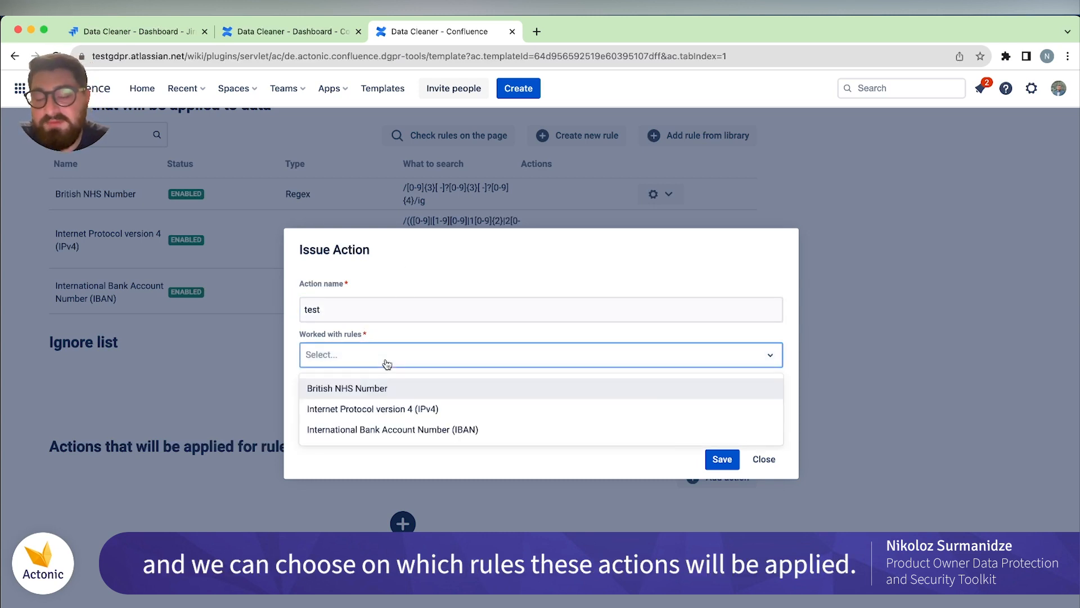
left_click(378, 394)
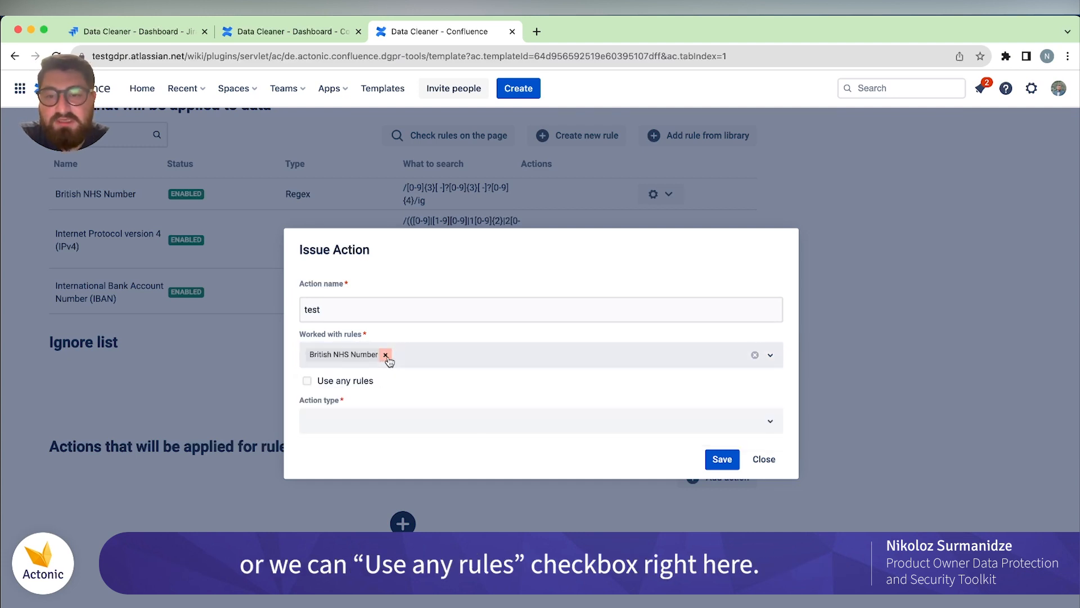
left_click(387, 356)
left_click(362, 380)
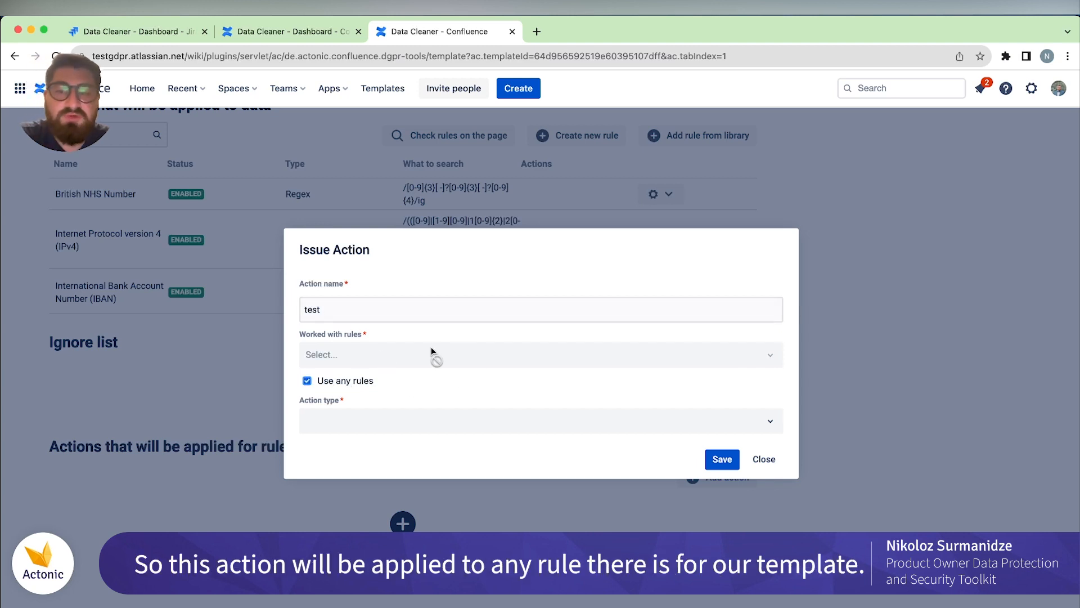
Try the action types Add comment and Restrict VIEW and EDIT for content to see their settings
left_click(509, 414)
left_click(456, 461)
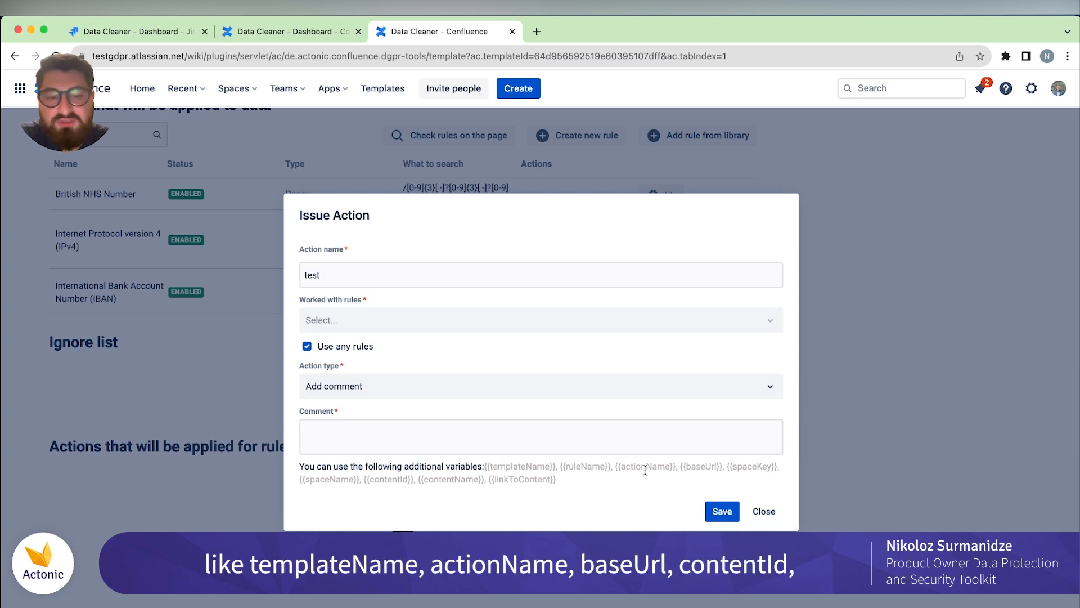
left_click(433, 397)
left_click(412, 444)
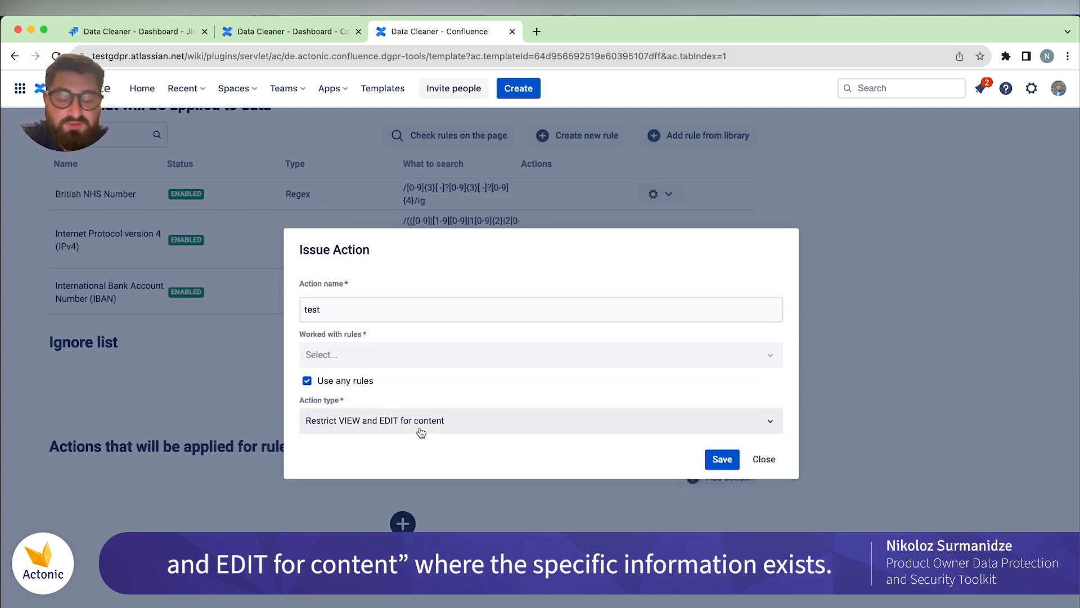
Try the action types Send notification email and Send notification email to template owner
left_click(421, 429)
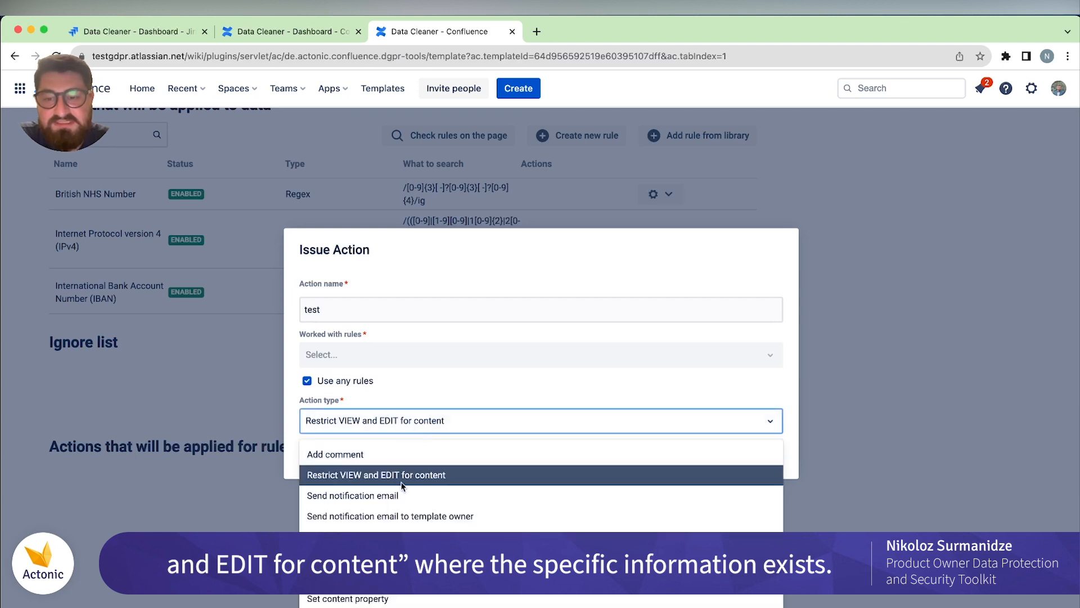
left_click(395, 492)
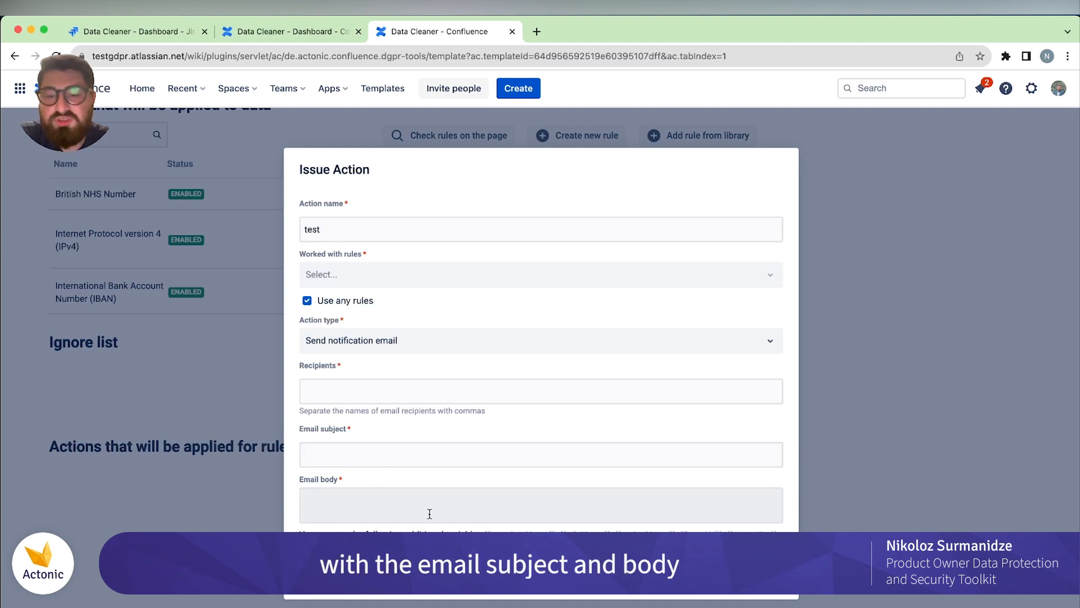
left_click(523, 351)
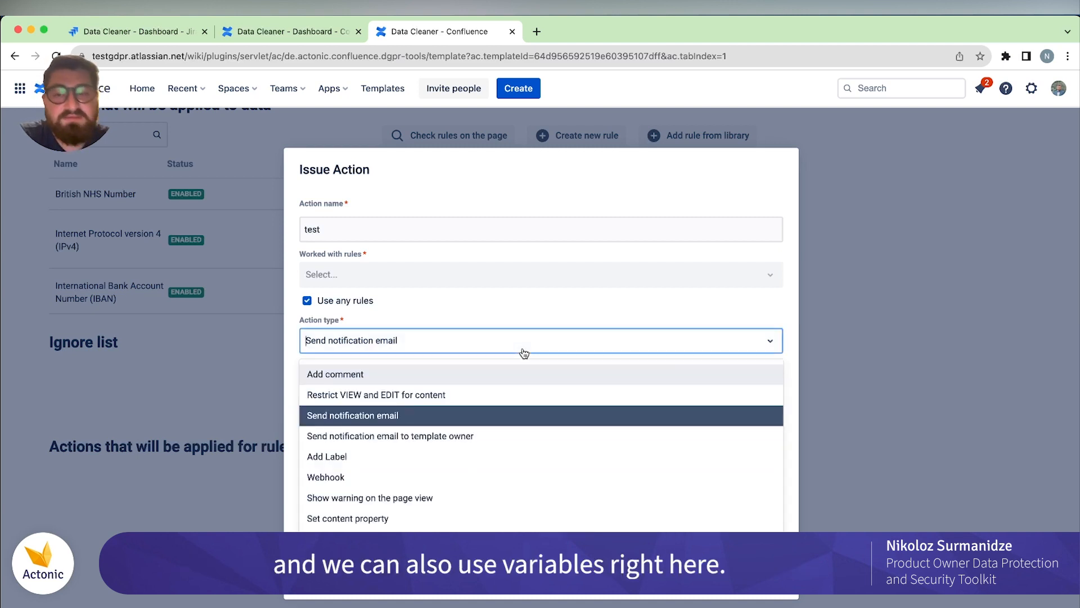
left_click(440, 437)
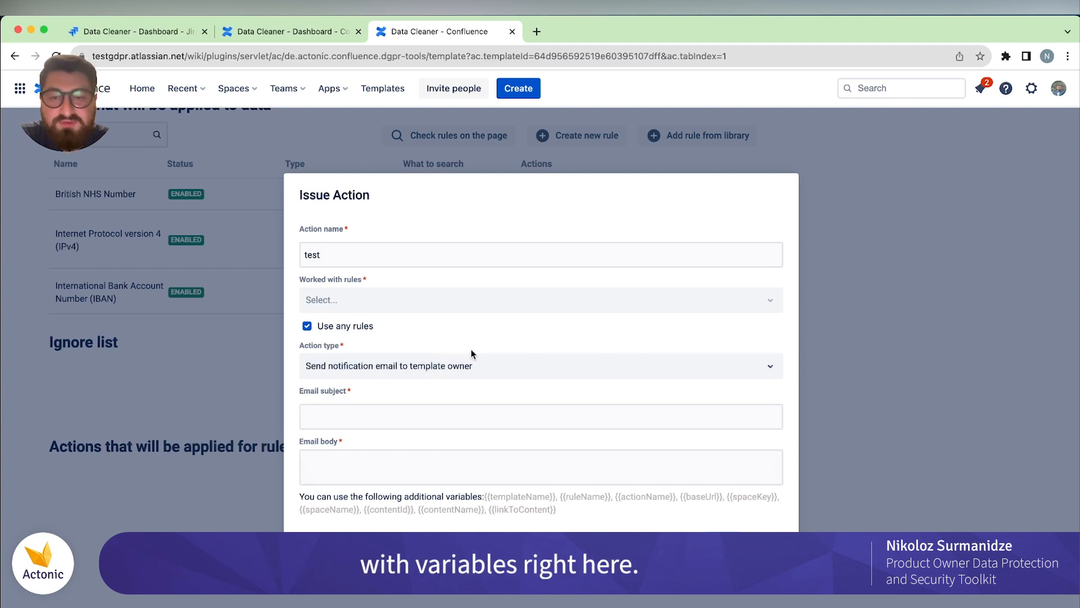
Try the action types Add Label and Webhook to see their required fields
left_click(467, 365)
left_click(415, 479)
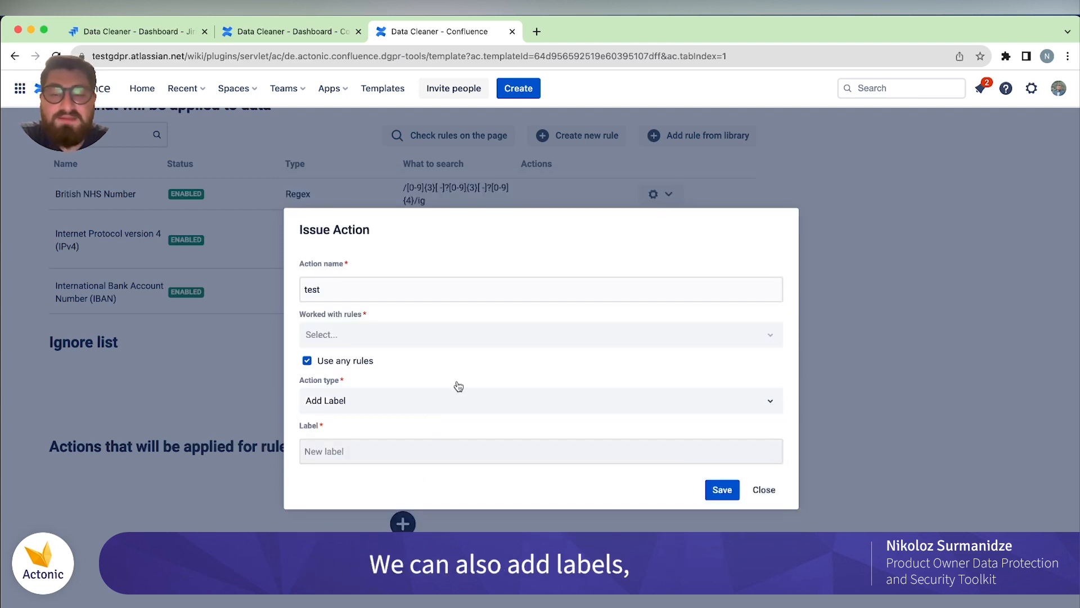
left_click(488, 411)
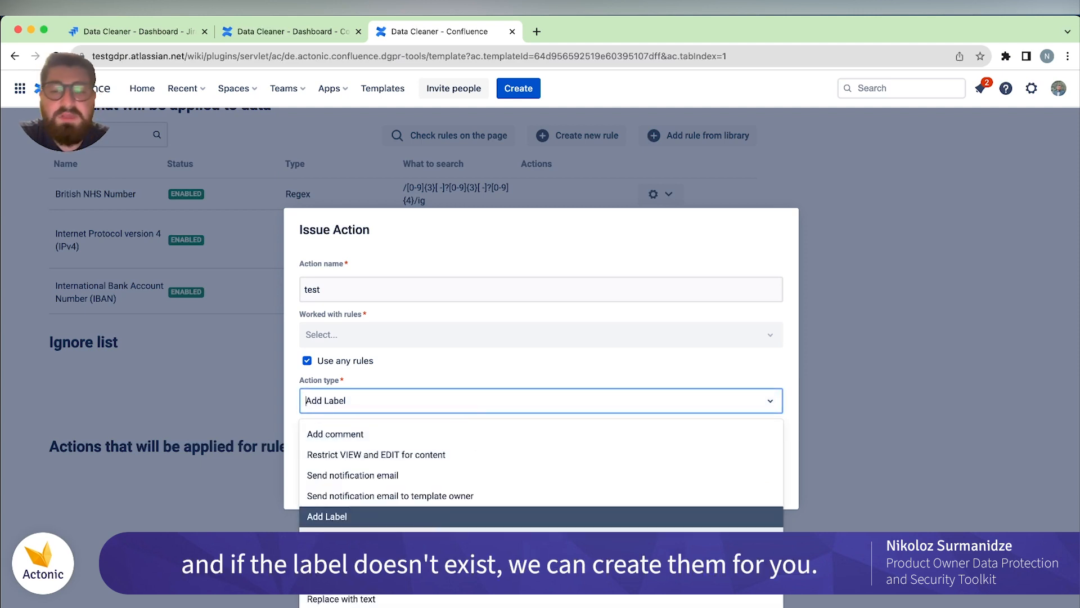
left_click(418, 525)
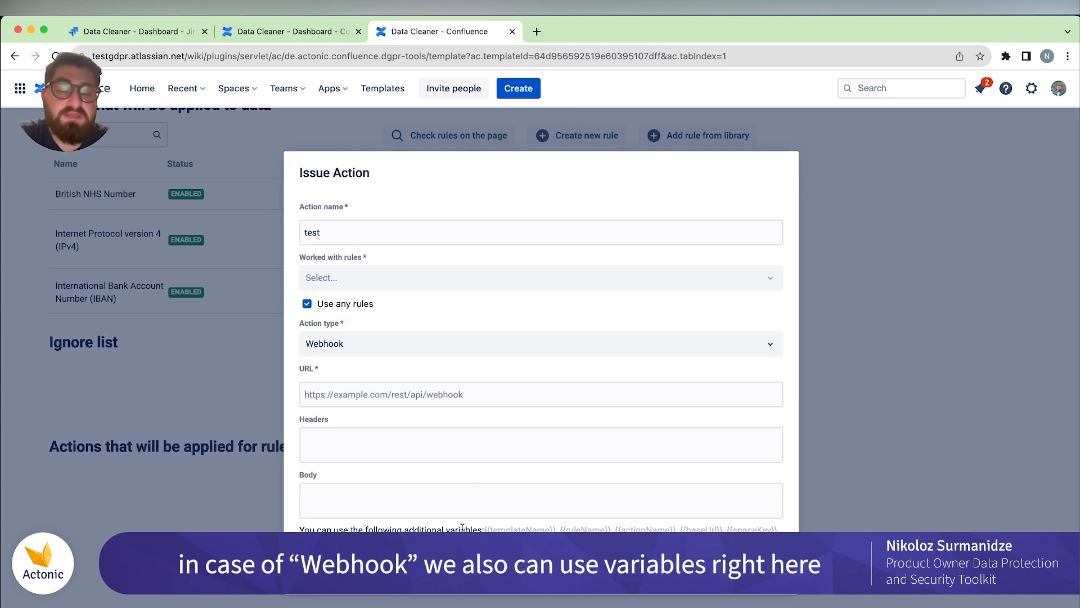
Try the action types Show warning on the page view and Set content property
left_click(540, 353)
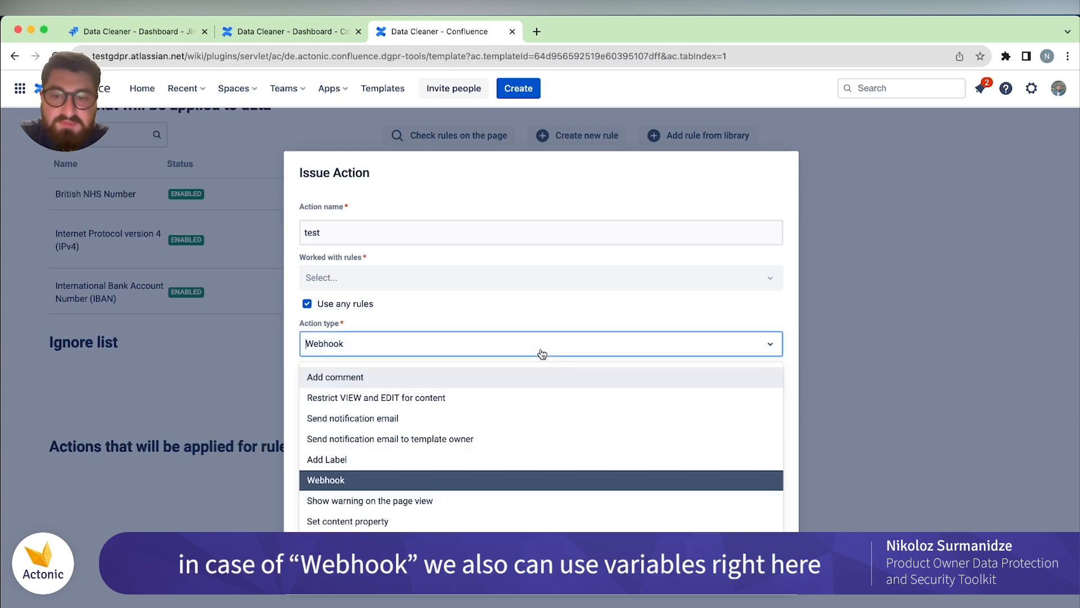
left_click(442, 501)
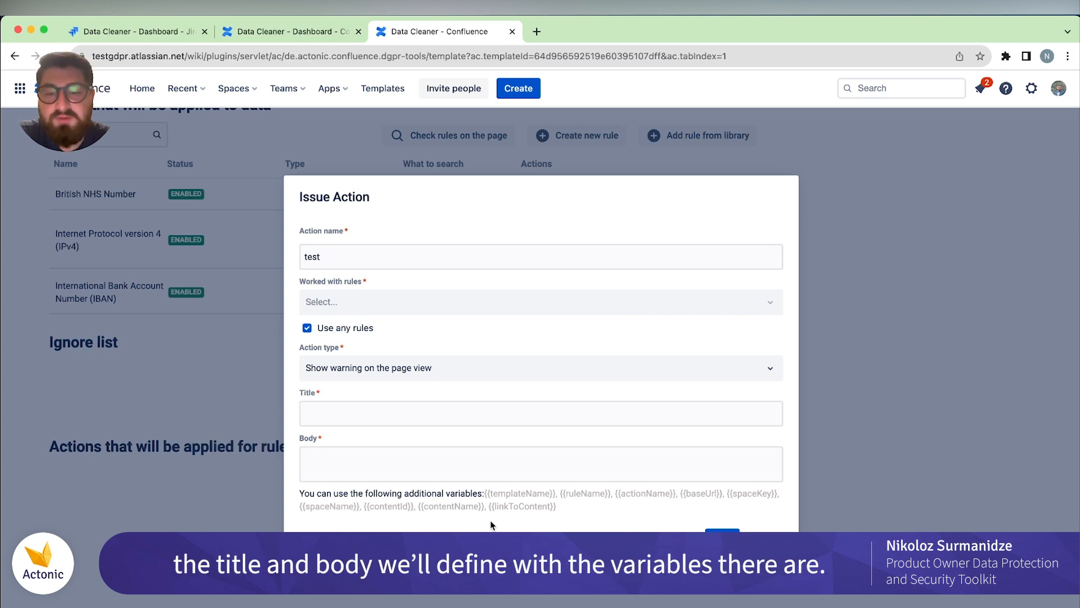
left_click(423, 366)
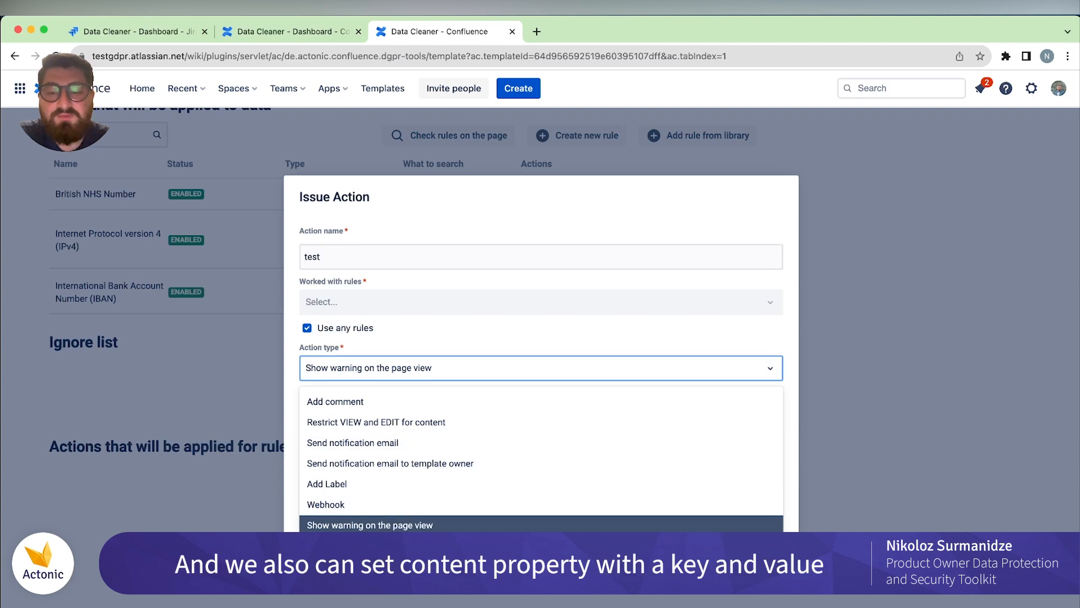
left_click(393, 544)
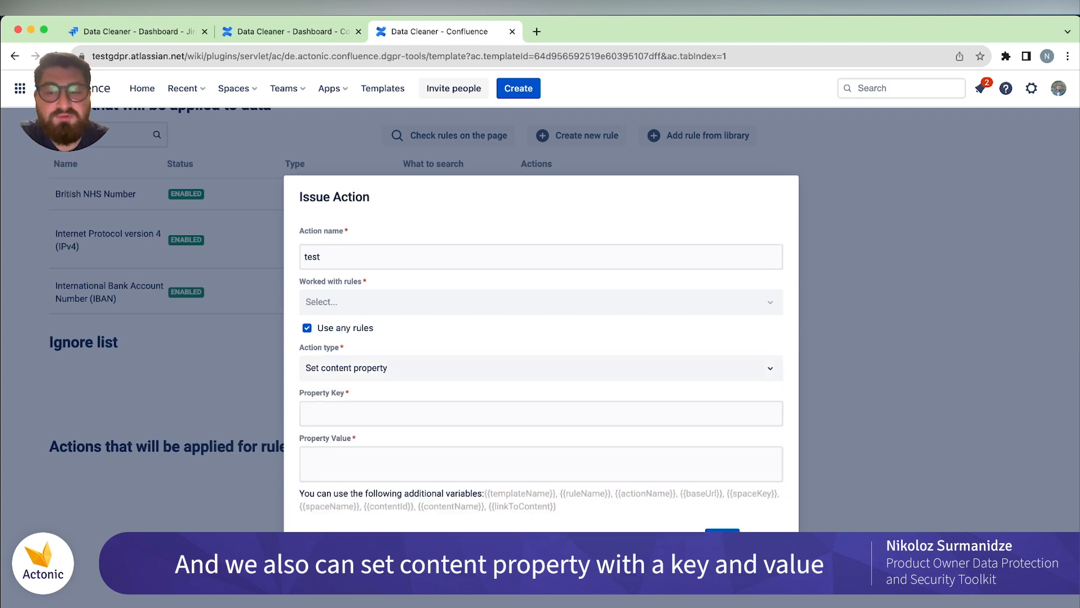
Set the action type of the "test" action to Replace with text
left_click(437, 371)
left_click(417, 567)
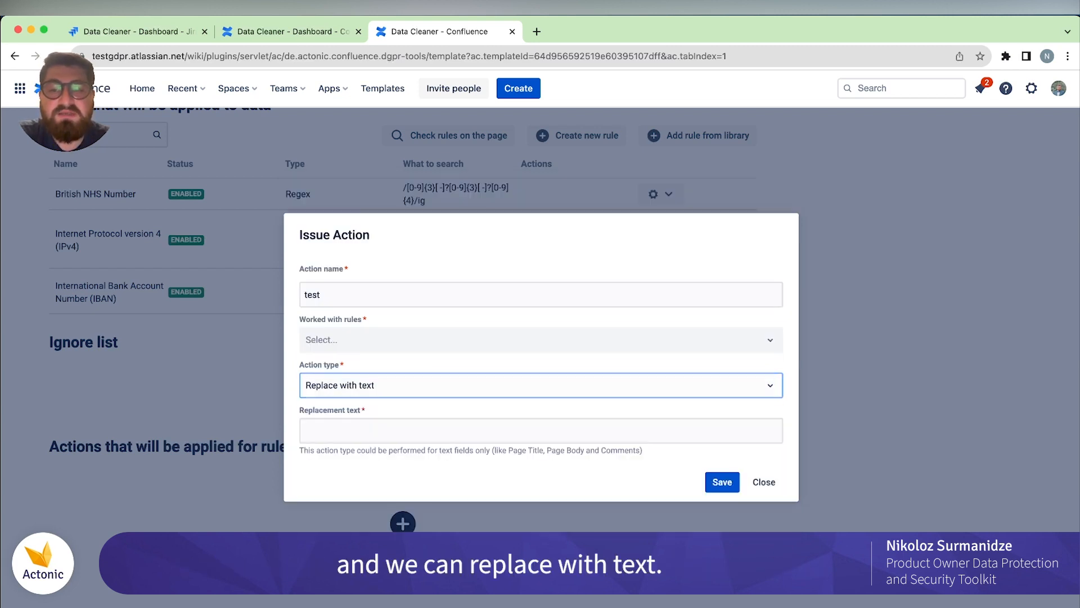
Look at the replacement text field of the "test" action and discard the action without saving
left_click(427, 440)
left_click(415, 465)
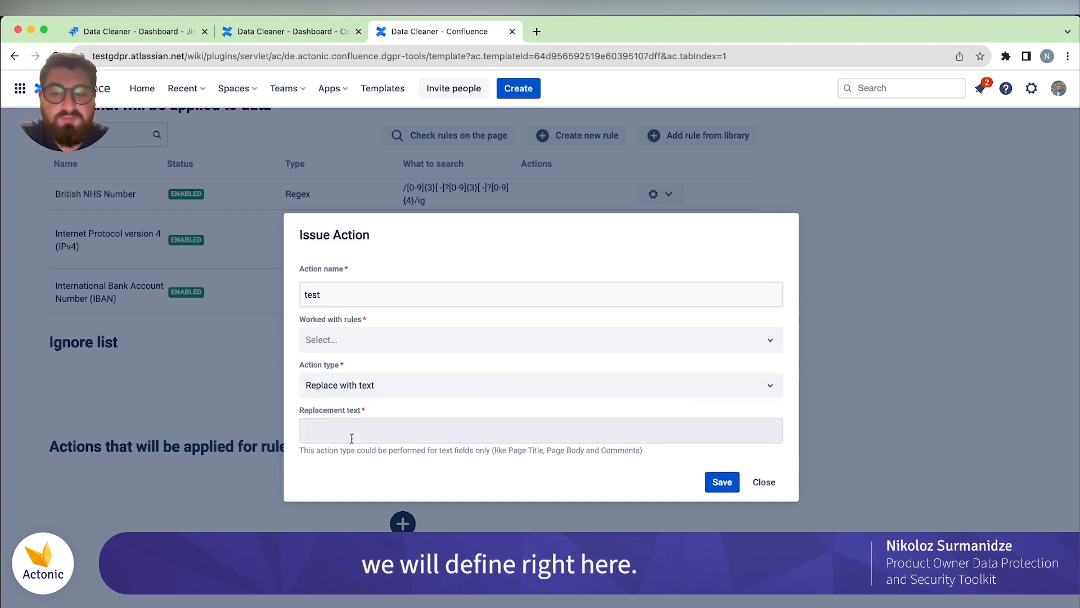
left_click(764, 485)
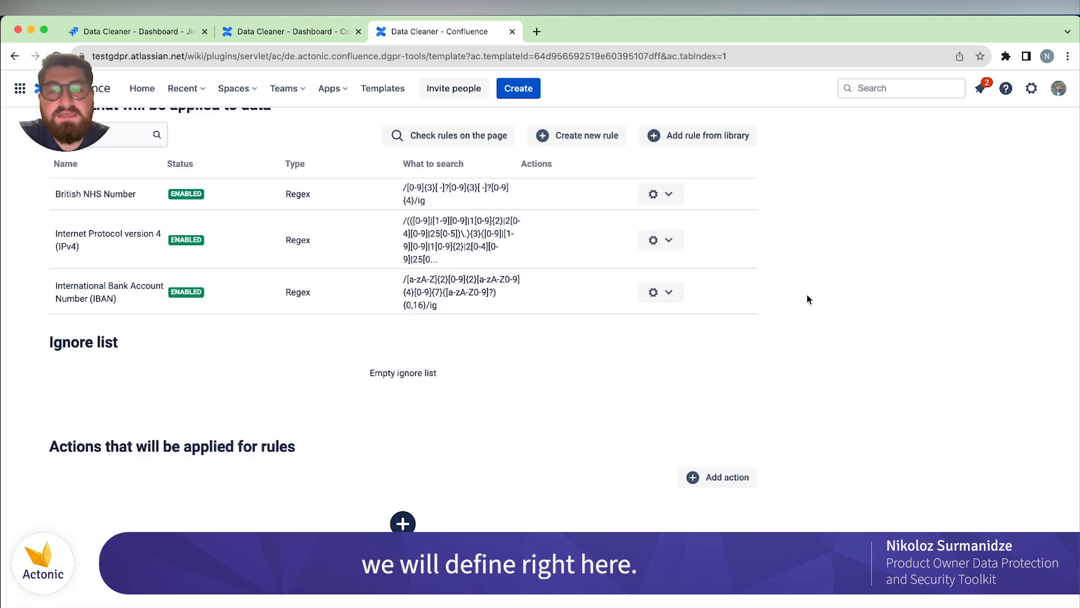
Leave the configuration of Test template 444 and return to the Data Cleaner dashboard
scroll(807, 295, "up", 2)
scroll(807, 294, "up", 2)
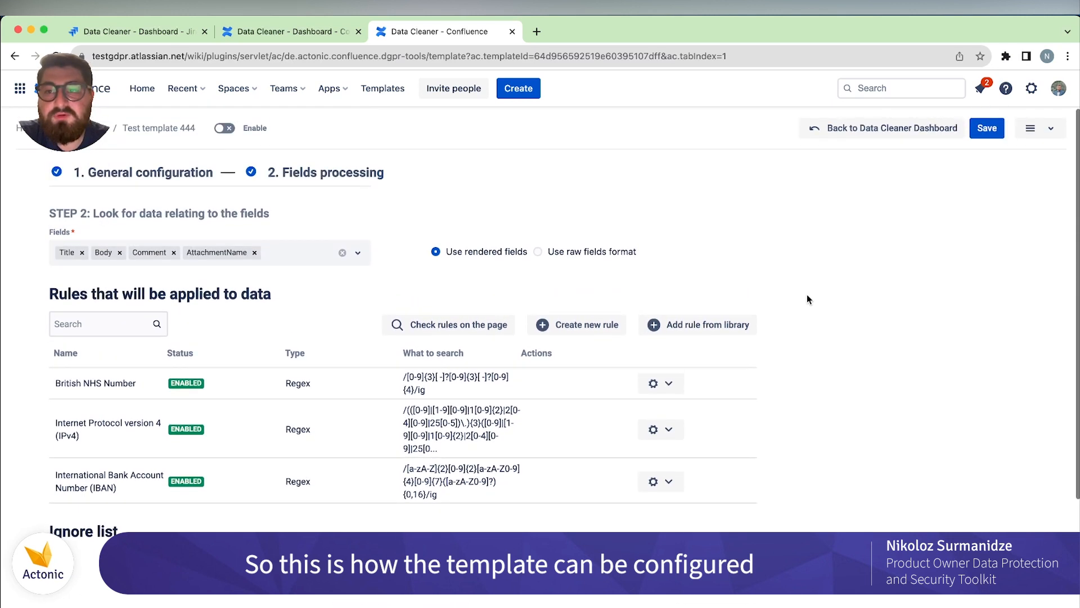
left_click(916, 131)
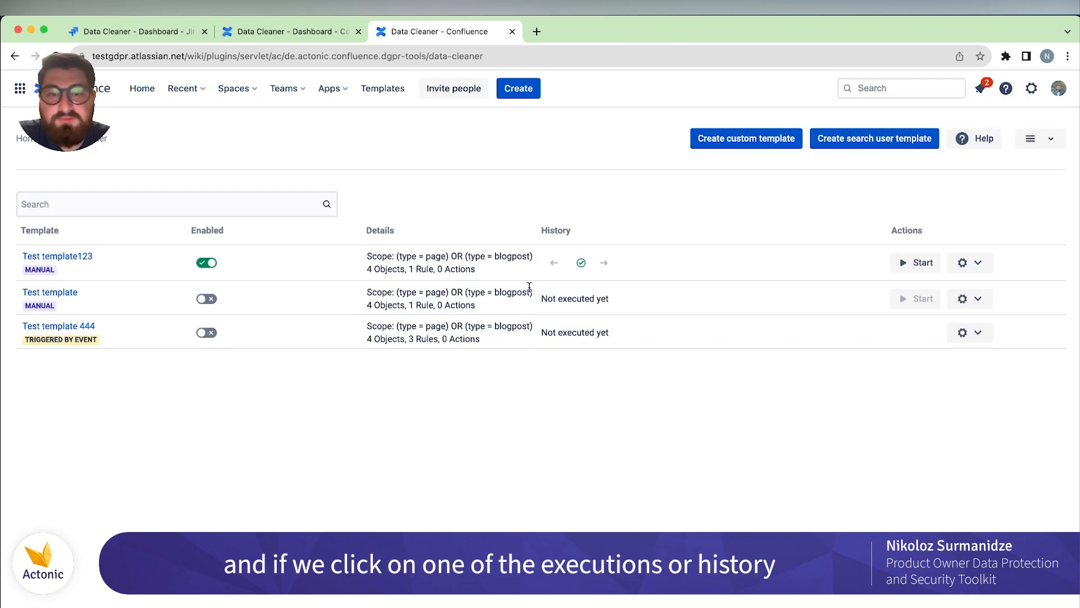
Open the execution history of Test template123 and examine which rule is listed for the found item
left_click(581, 267)
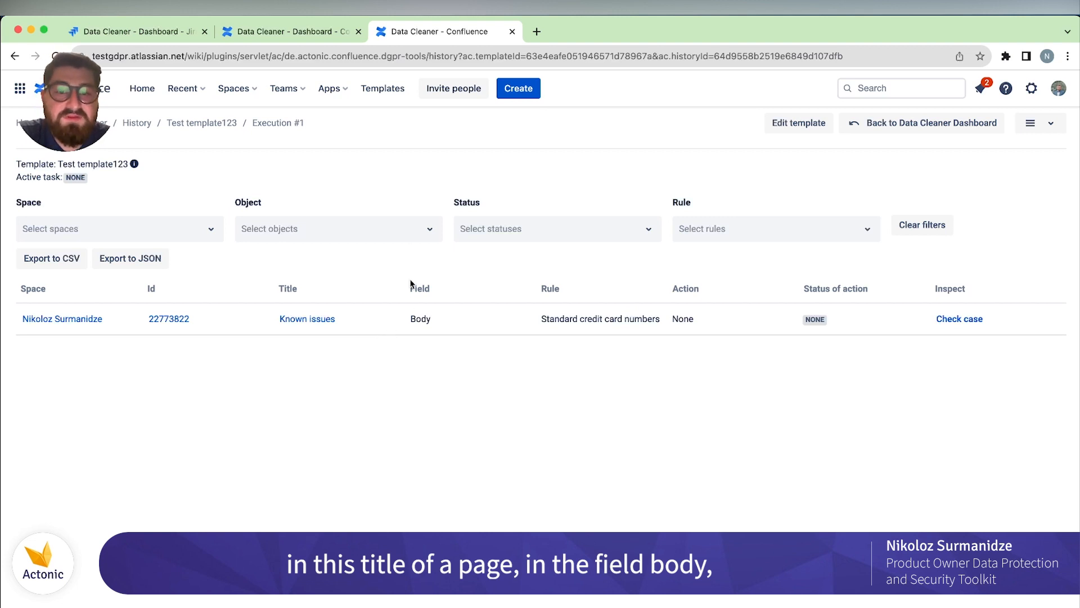
left_click_drag(535, 320, 661, 323)
left_click(661, 325)
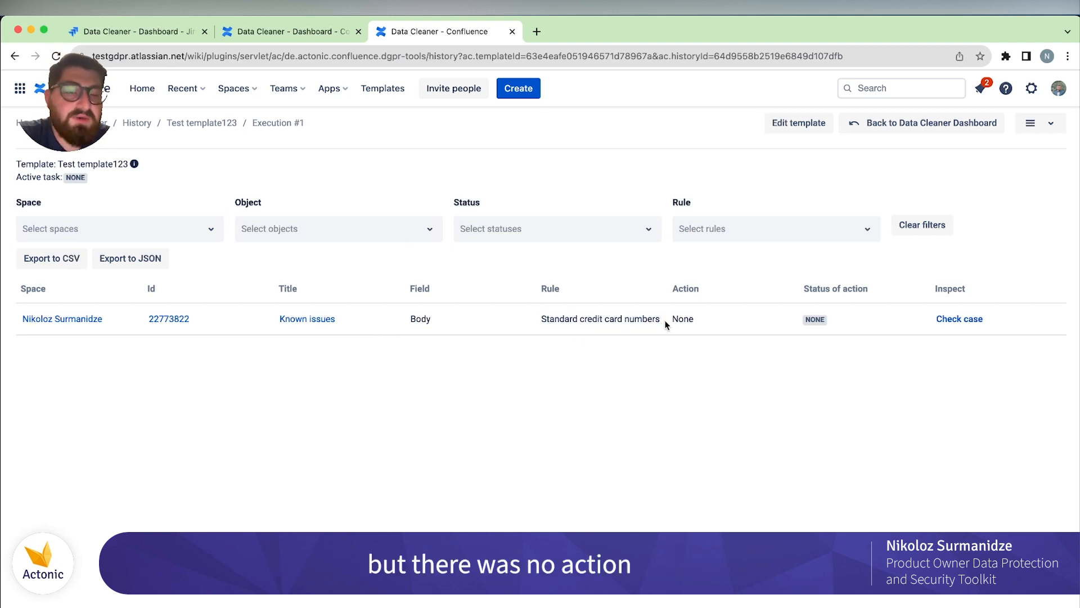